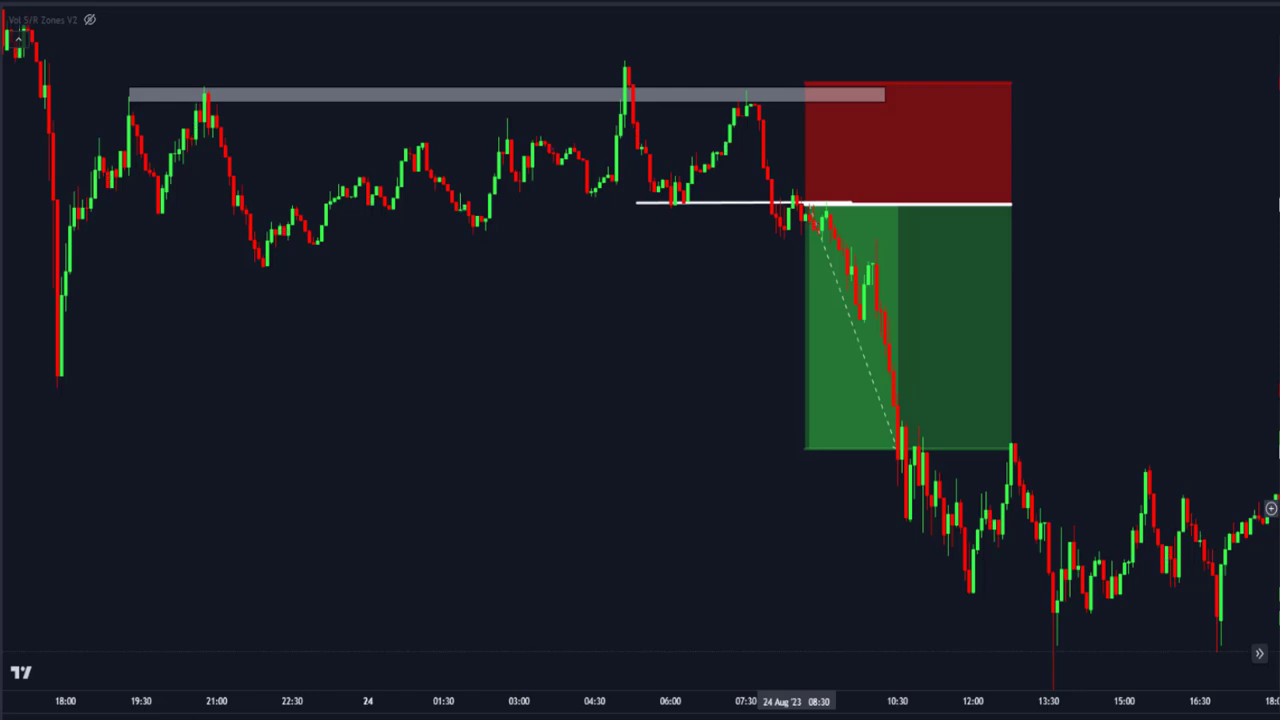
Review the marked support and resistance zones and the long and short positions on the BTCUSDT 5-minute chart from 24 to 29 August
drag(790, 330, 550, 324)
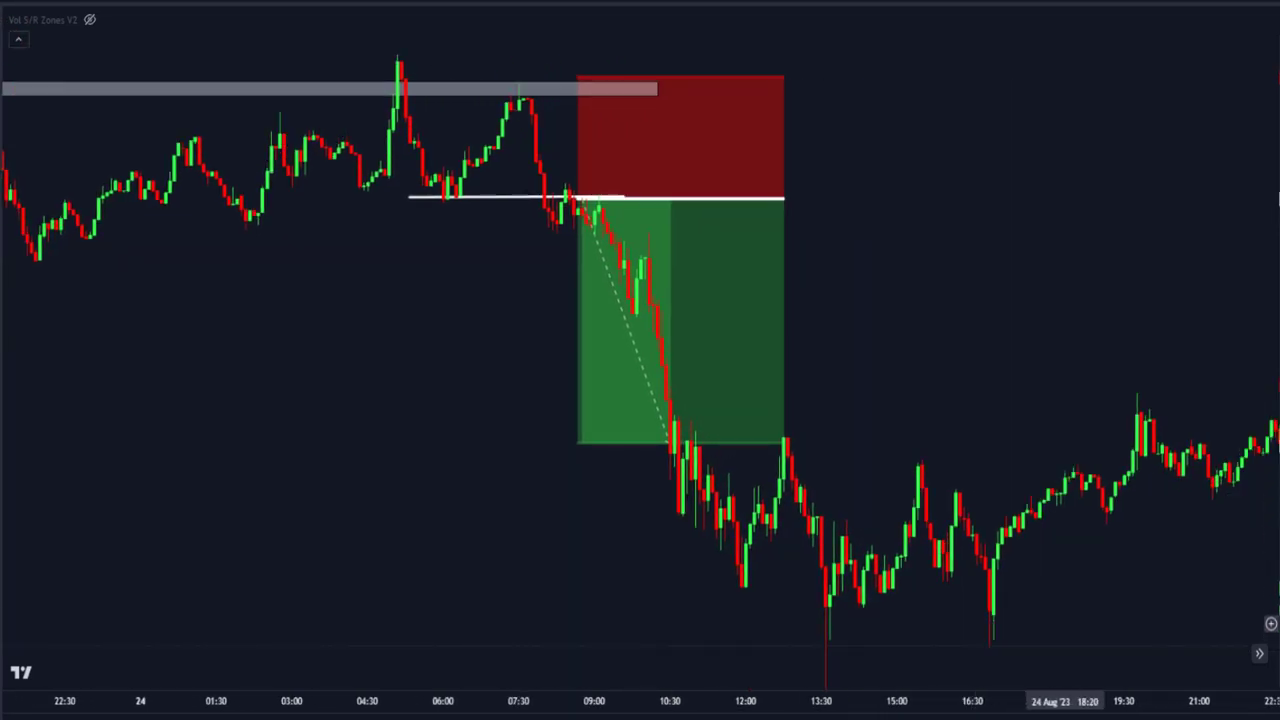
drag(1065, 325, 778, 320)
drag(1115, 619, 686, 585)
drag(1030, 597, 788, 470)
mouse_move(1165, 470)
mouse_down()
mouse_move(971, 460)
mouse_move(525, 397)
mouse_up()
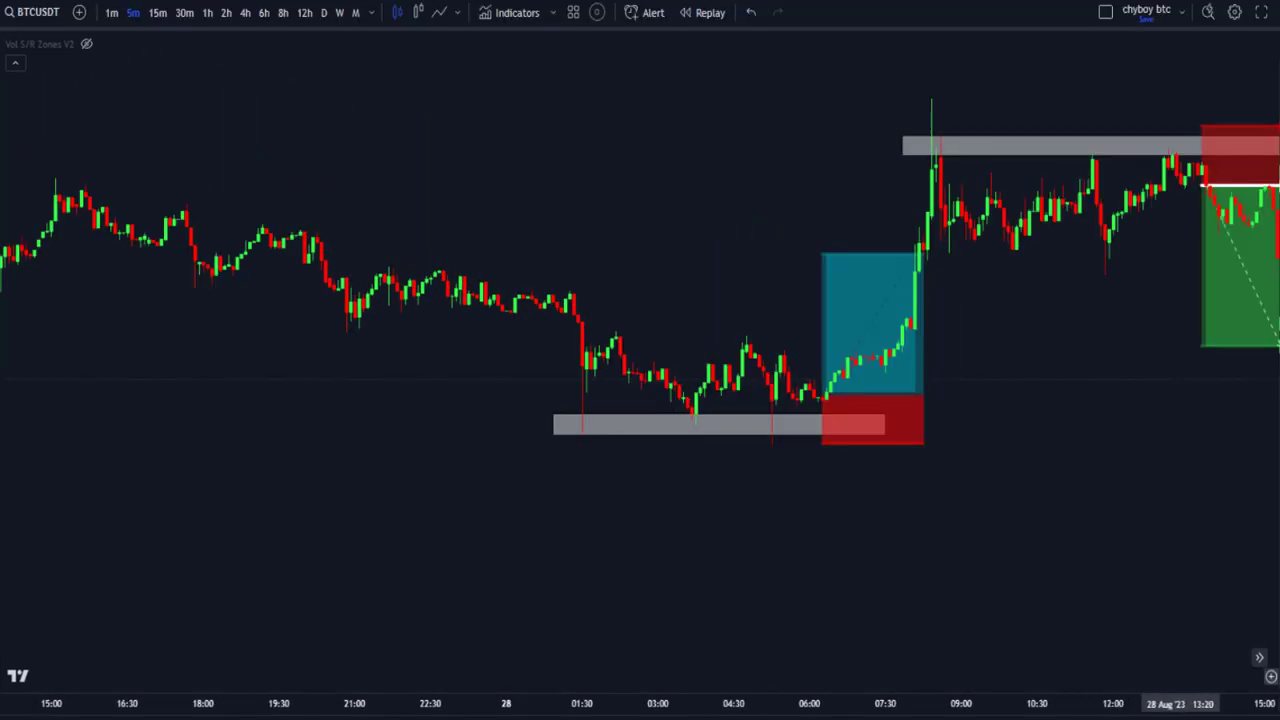
drag(1180, 377, 775, 375)
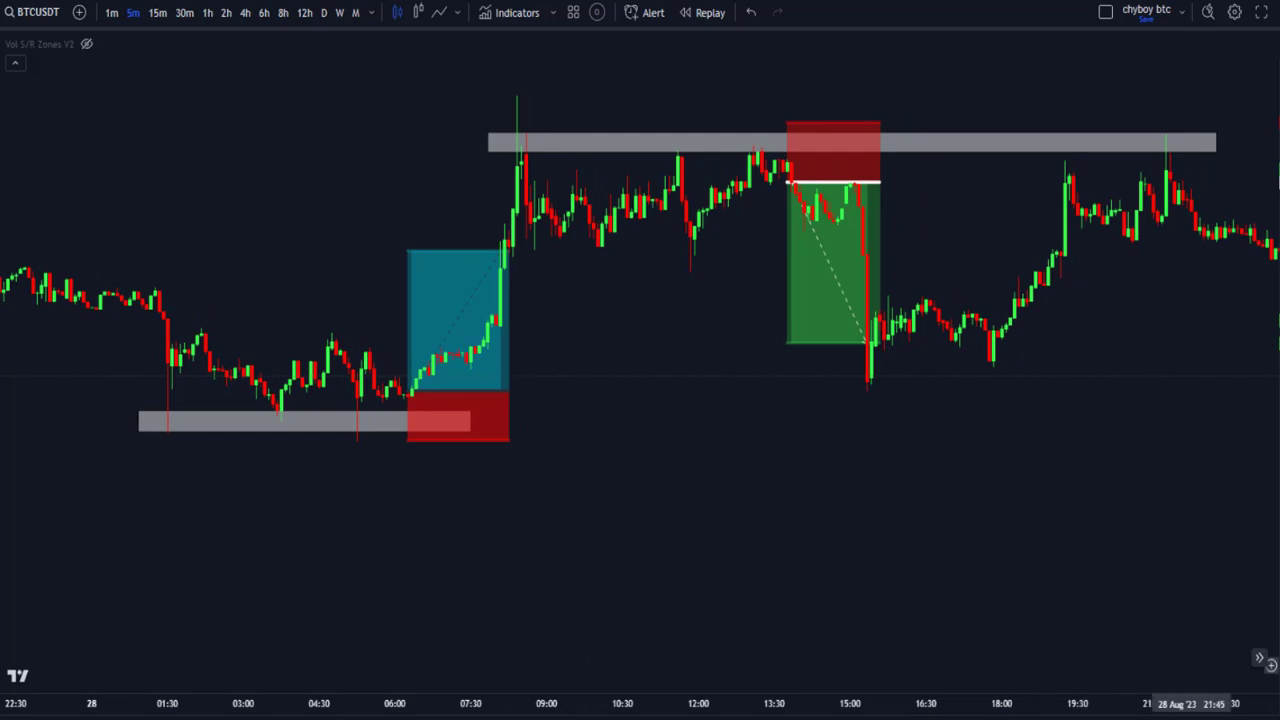
drag(1190, 376, 705, 360)
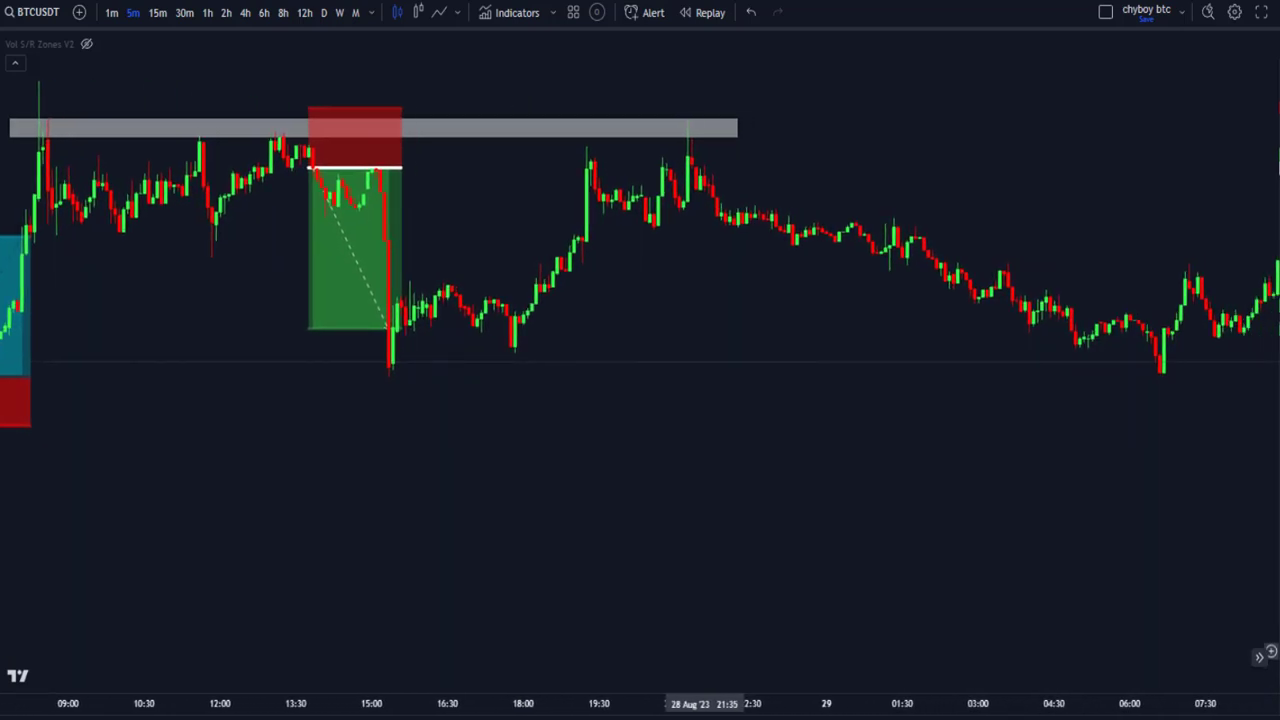
drag(1205, 361, 870, 372)
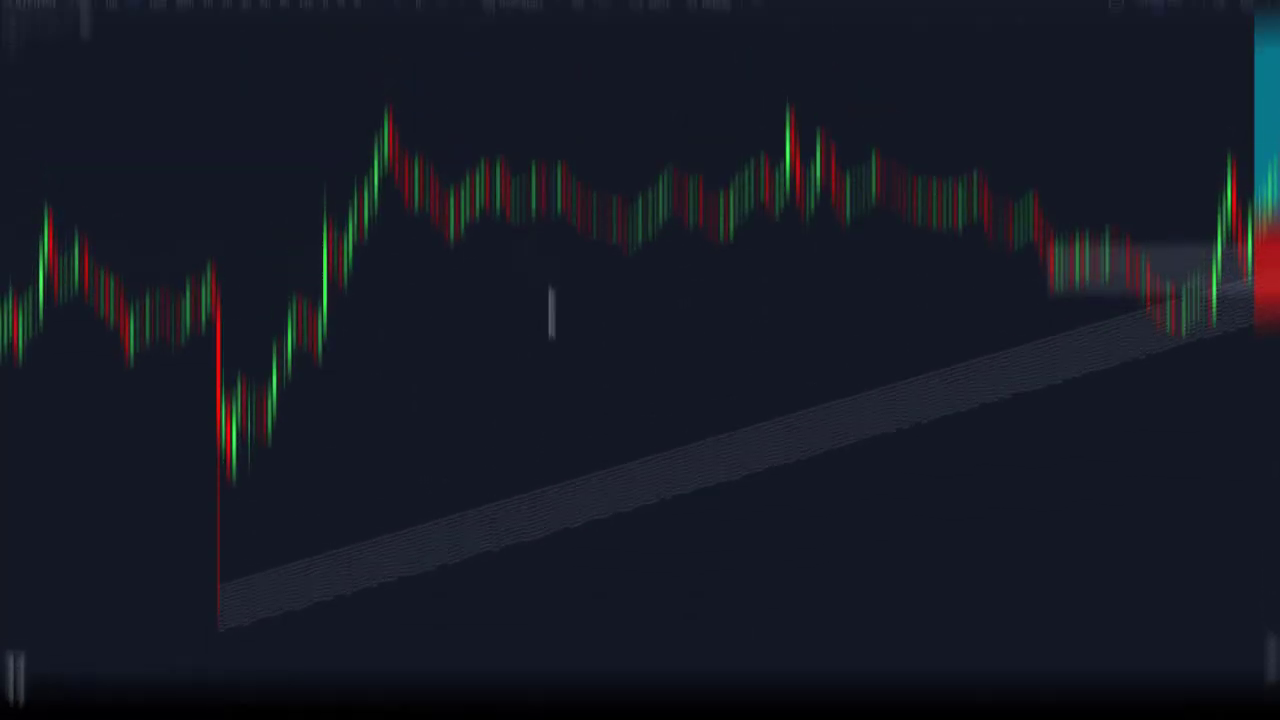
Examine the long position above the rising trendline and the price action leading to the following resistance zone
drag(614, 414, 459, 500)
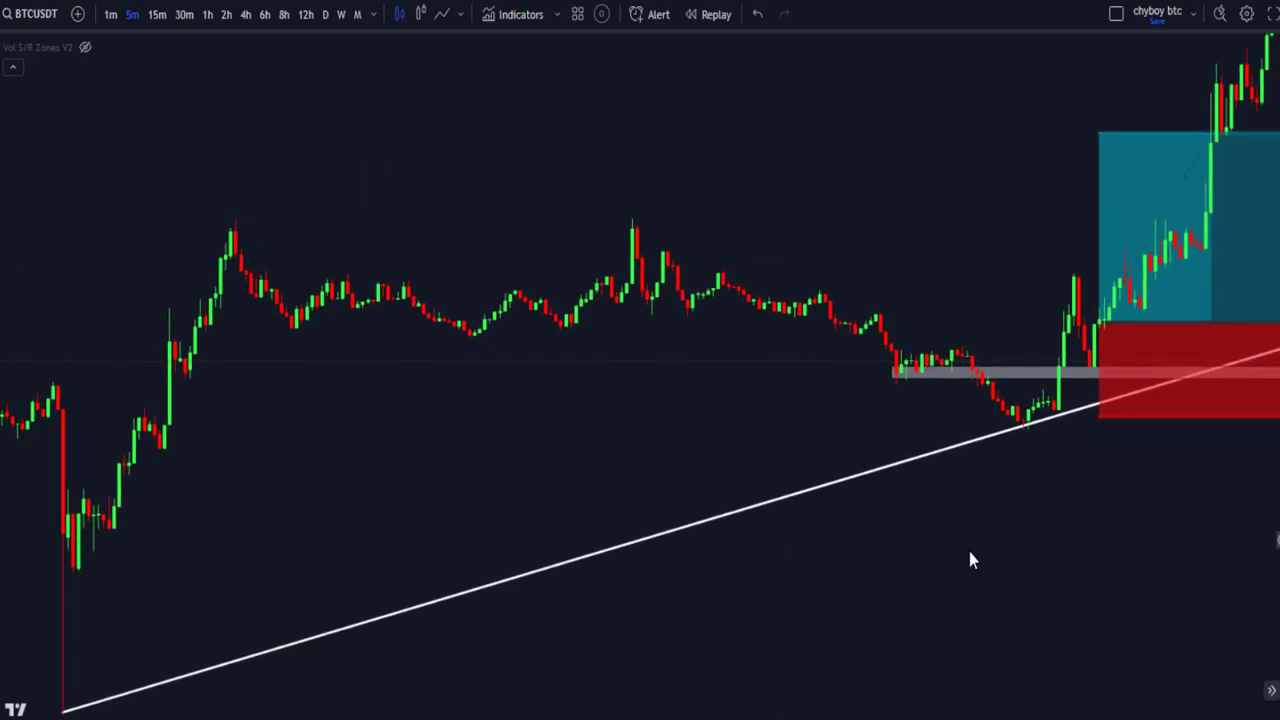
drag(957, 571, 759, 671)
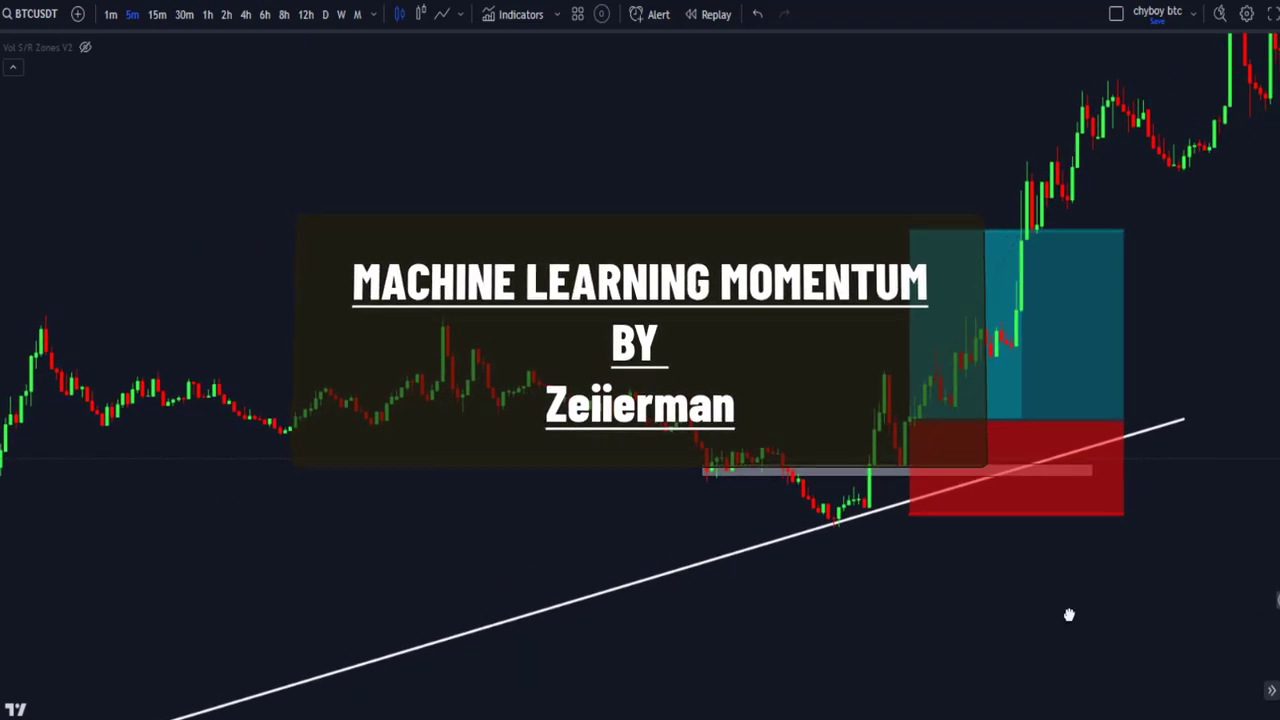
drag(1069, 611, 1020, 660)
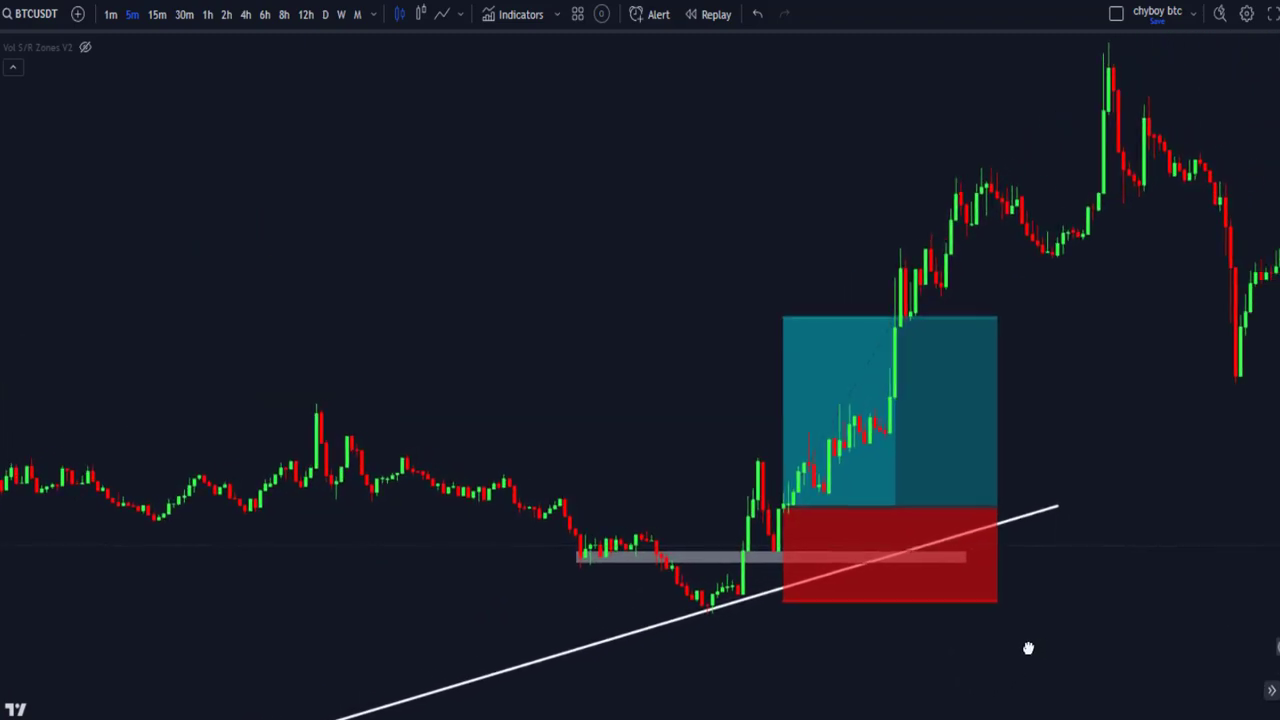
drag(1154, 616, 1069, 622)
drag(1158, 623, 700, 612)
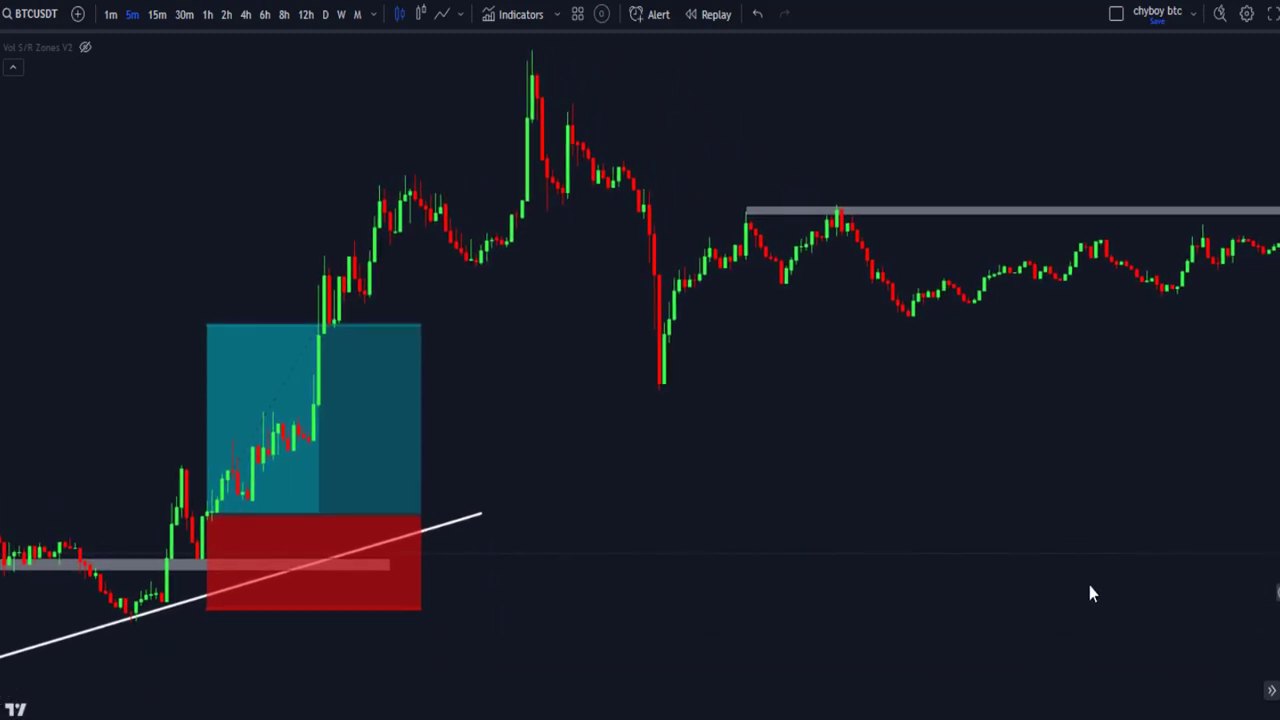
drag(1103, 584, 922, 592)
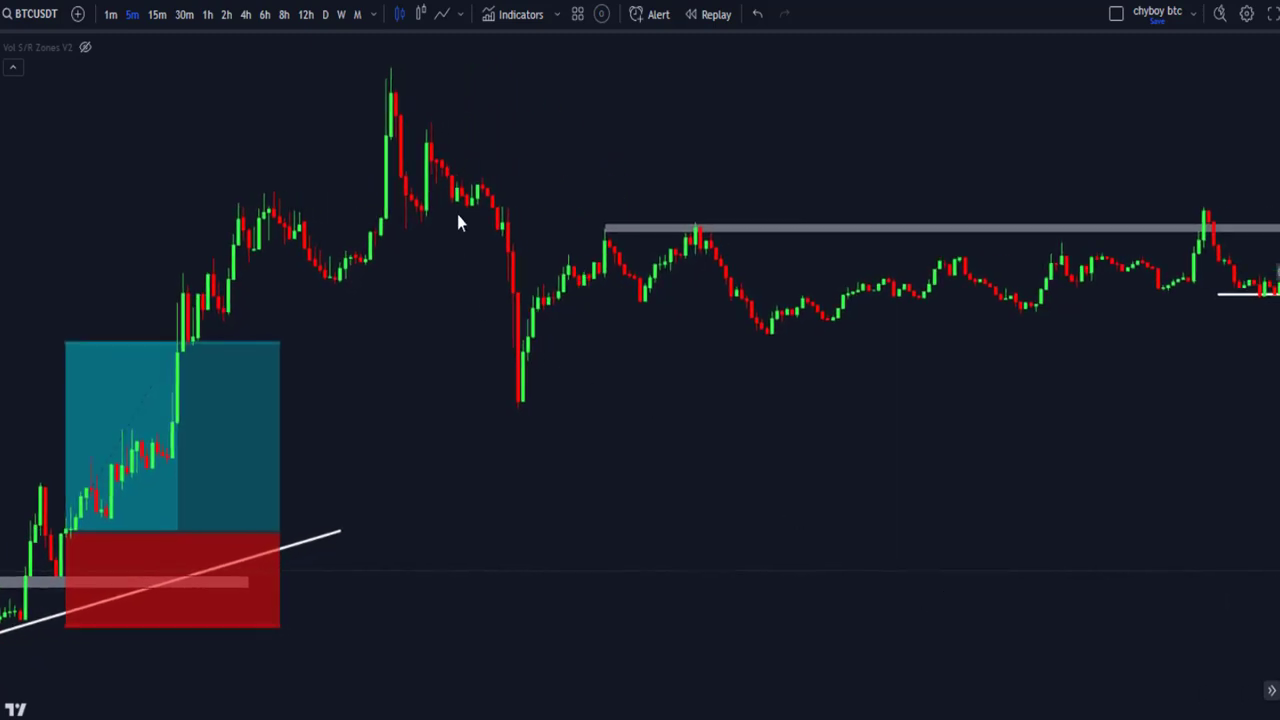
Find "machine learning momentum index" among the indicators and add the favorited Machine Learning Momentum Index (MLMI) to the chart
click(500, 14)
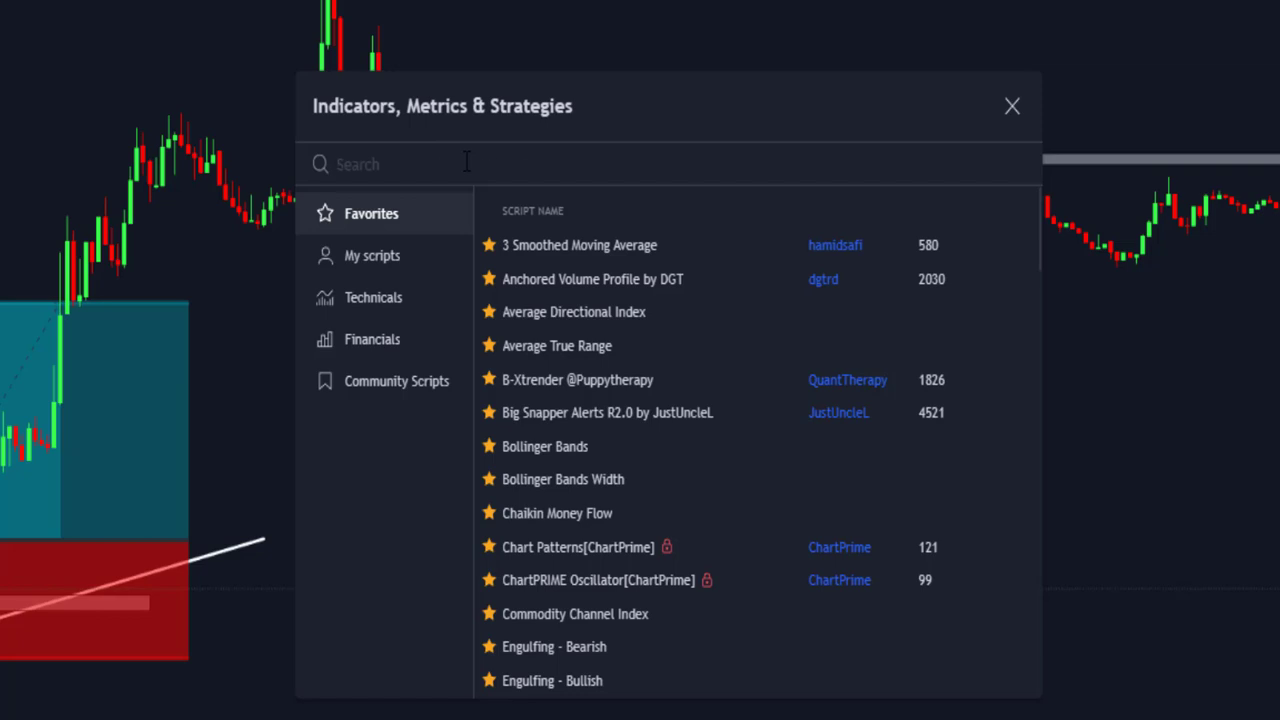
text(machine learning momentum index)
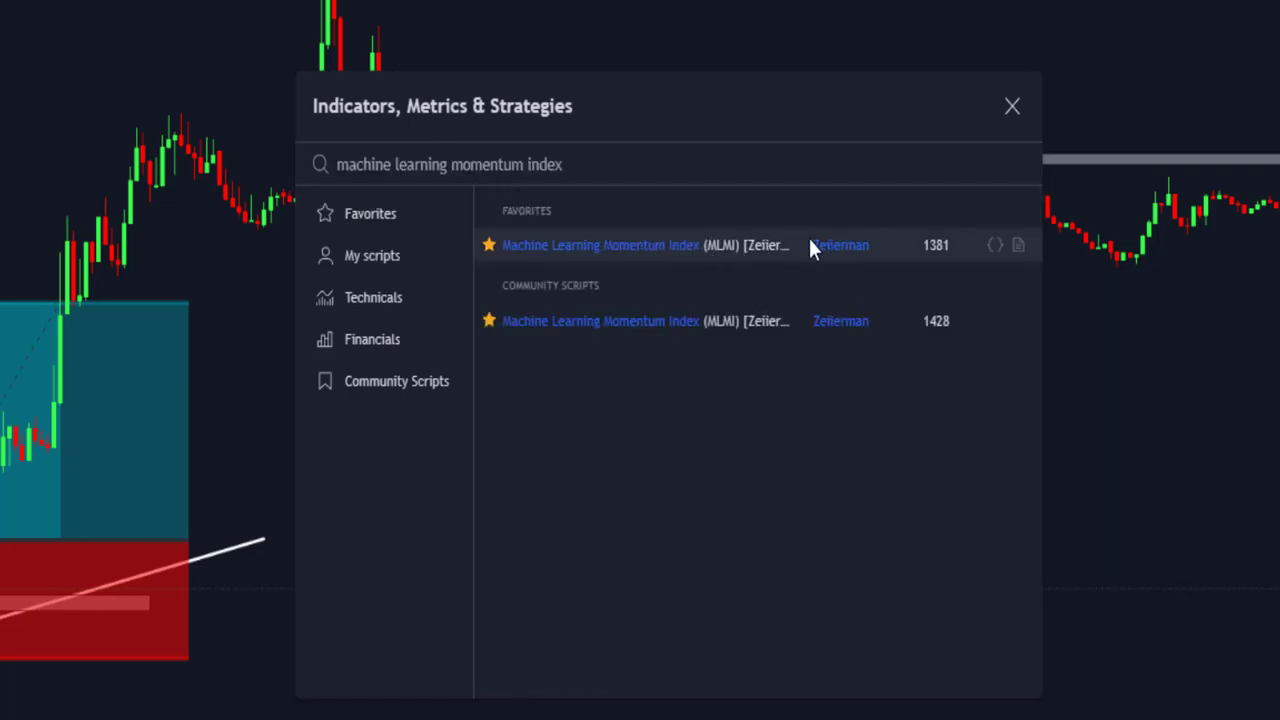
click(754, 244)
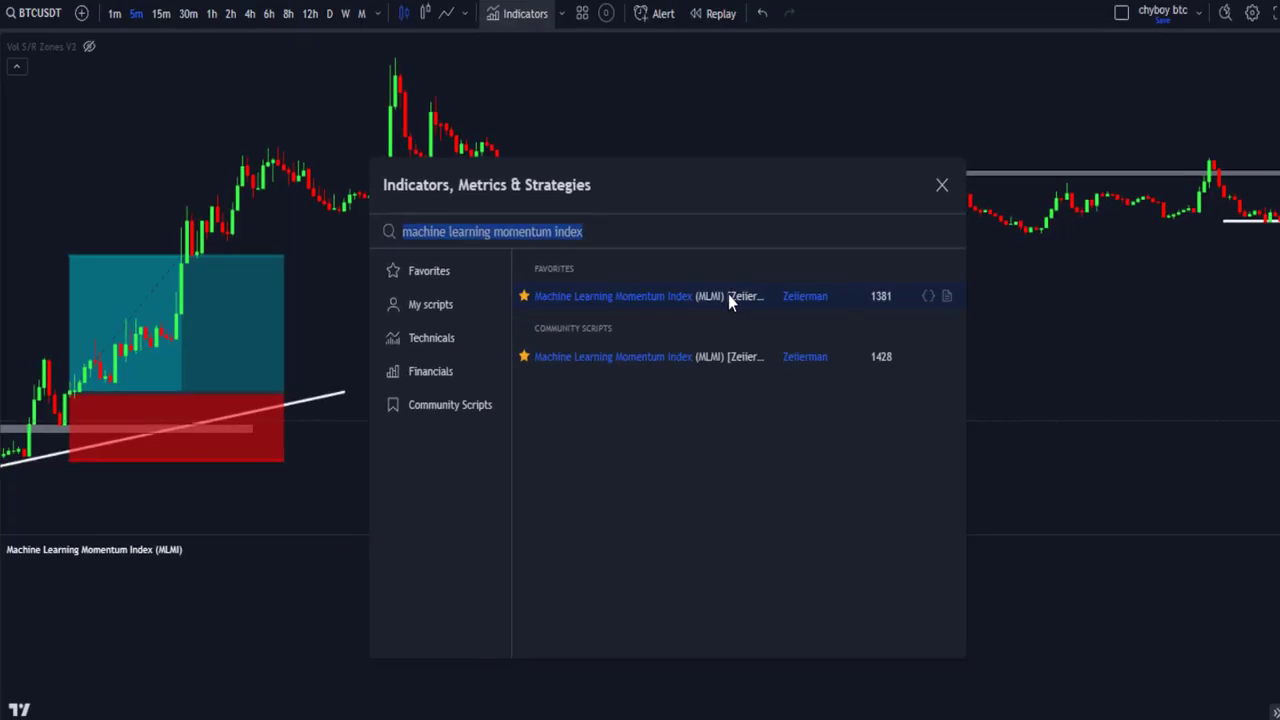
click(676, 137)
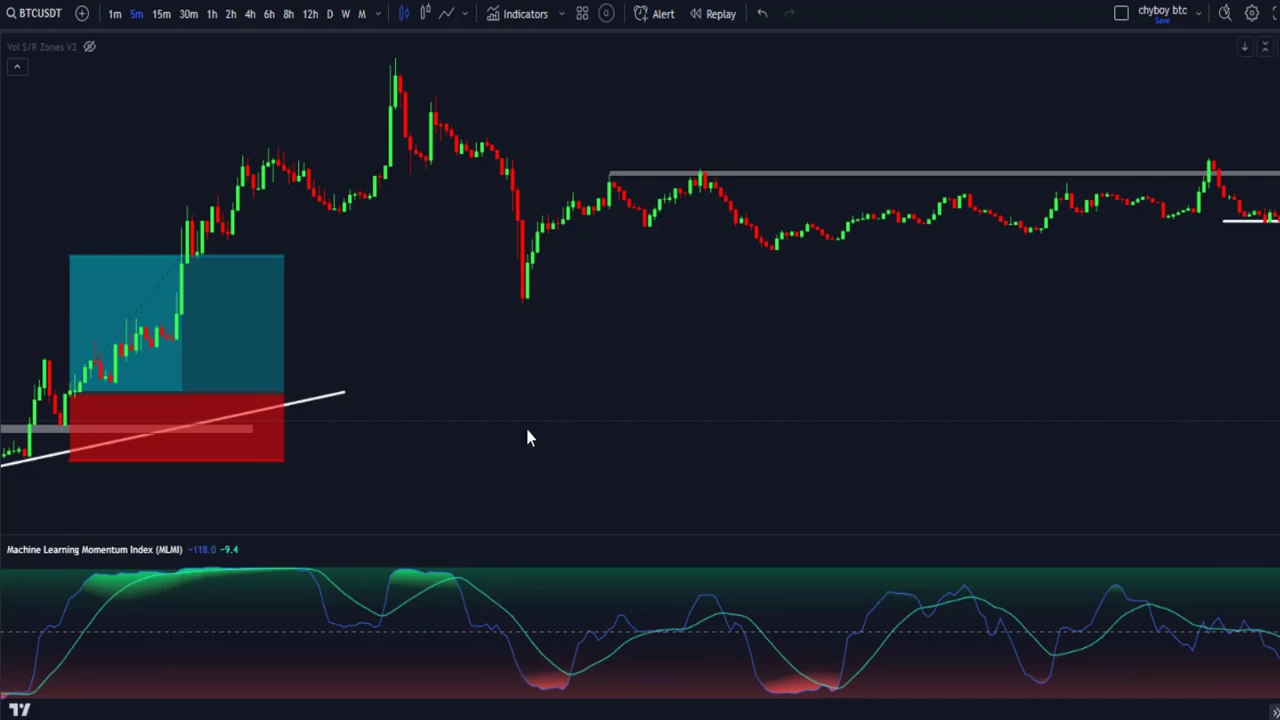
Compare the MLMI oscillator with price around the 23 August long position, its trendline and the following swing high
drag(528, 437, 703, 411)
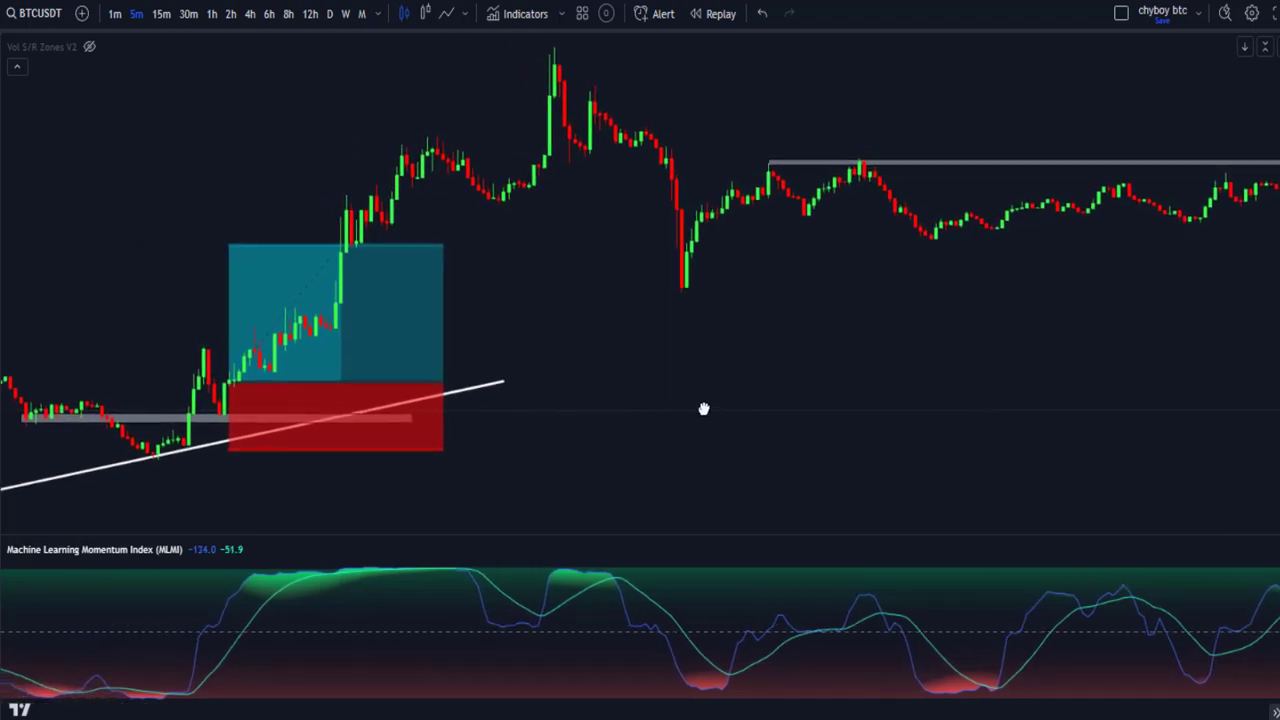
drag(843, 384, 766, 401)
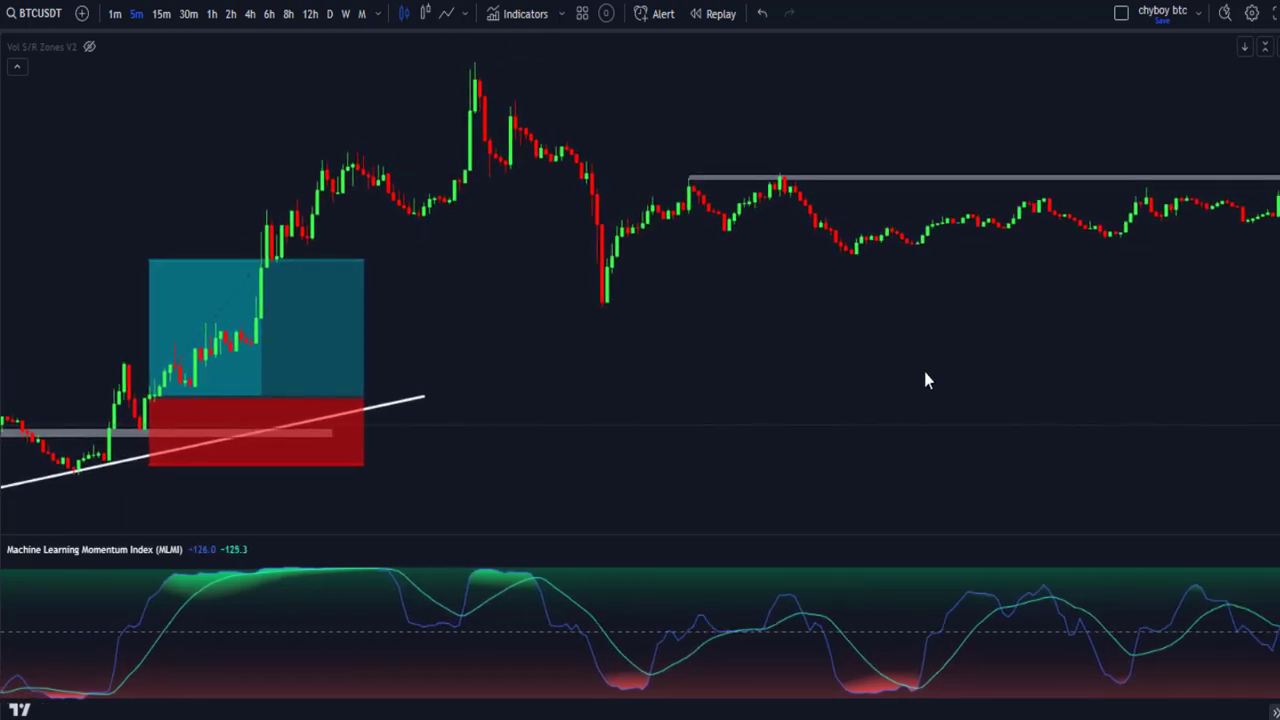
drag(1004, 388, 903, 403)
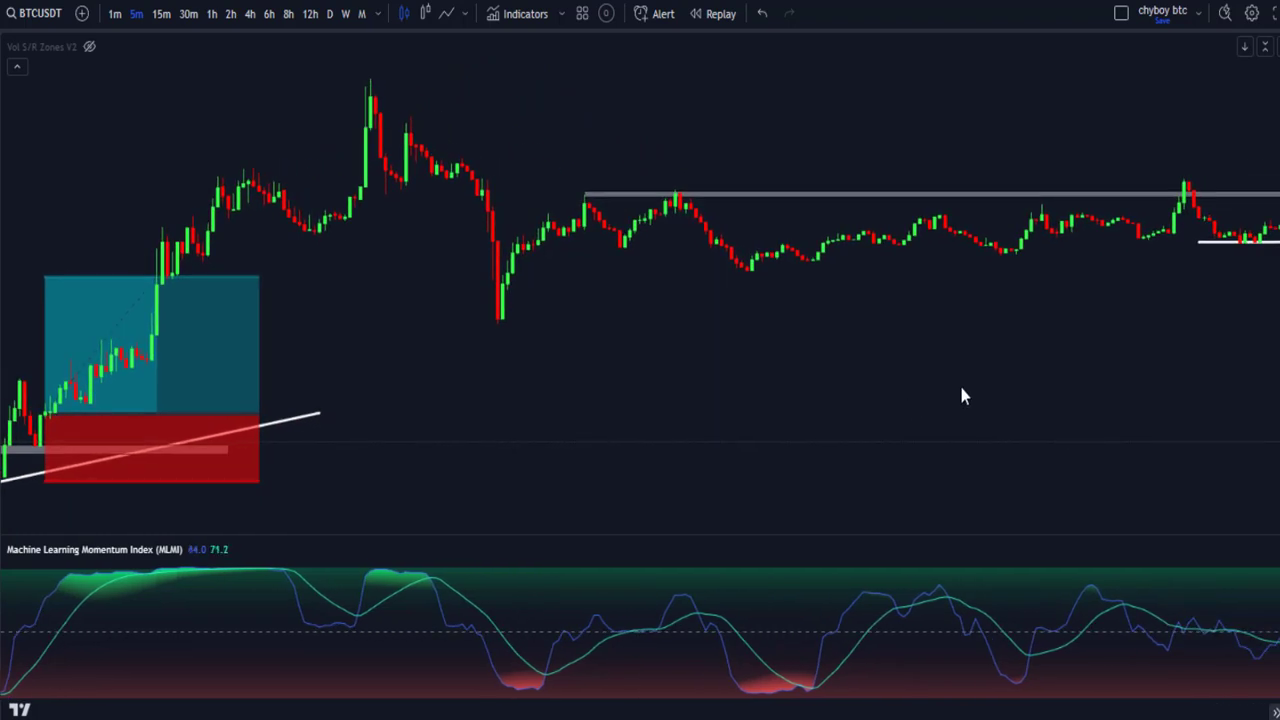
drag(1094, 383, 920, 383)
scroll(920, 383, down, 3)
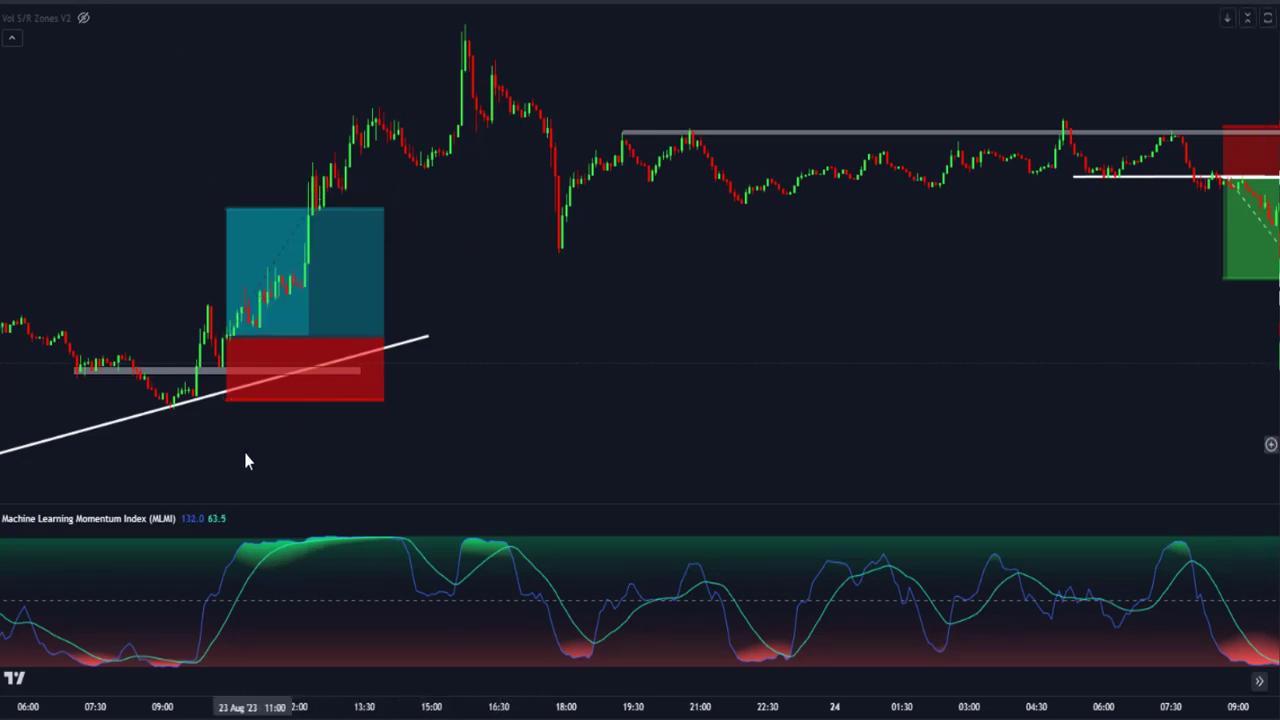
drag(195, 400, 250, 355)
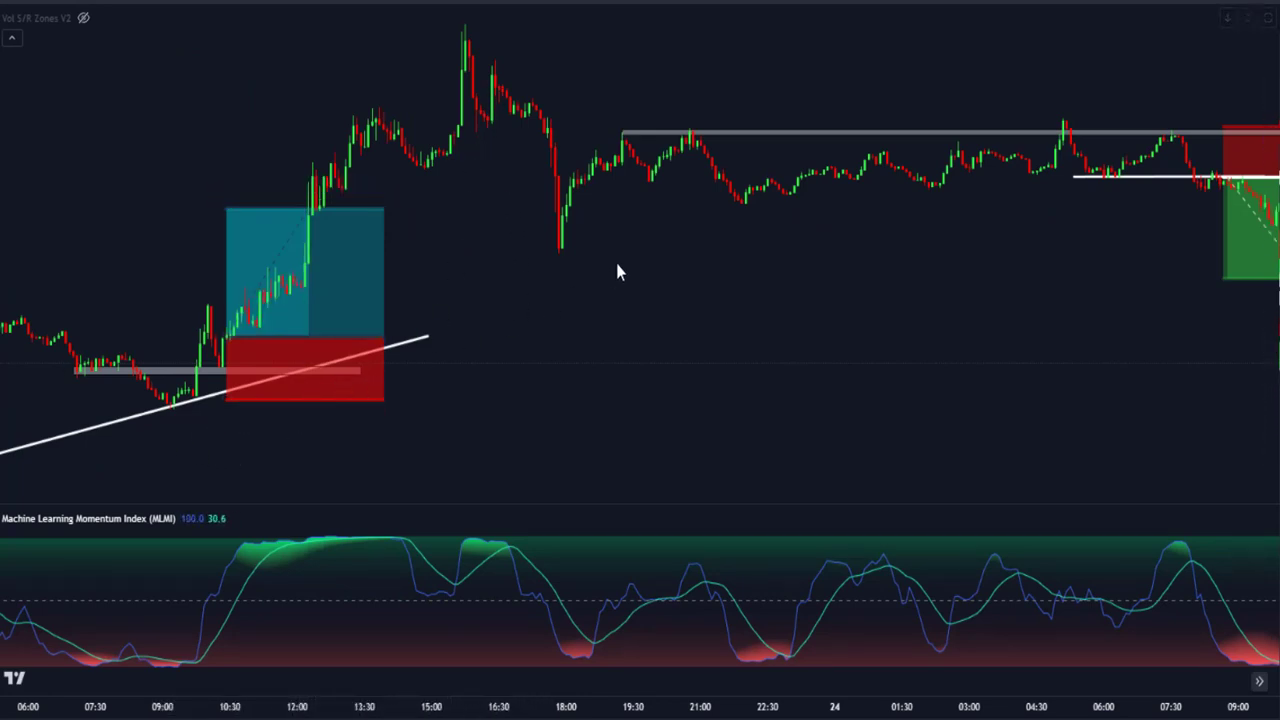
drag(519, 82, 527, 122)
drag(467, 25, 1097, 122)
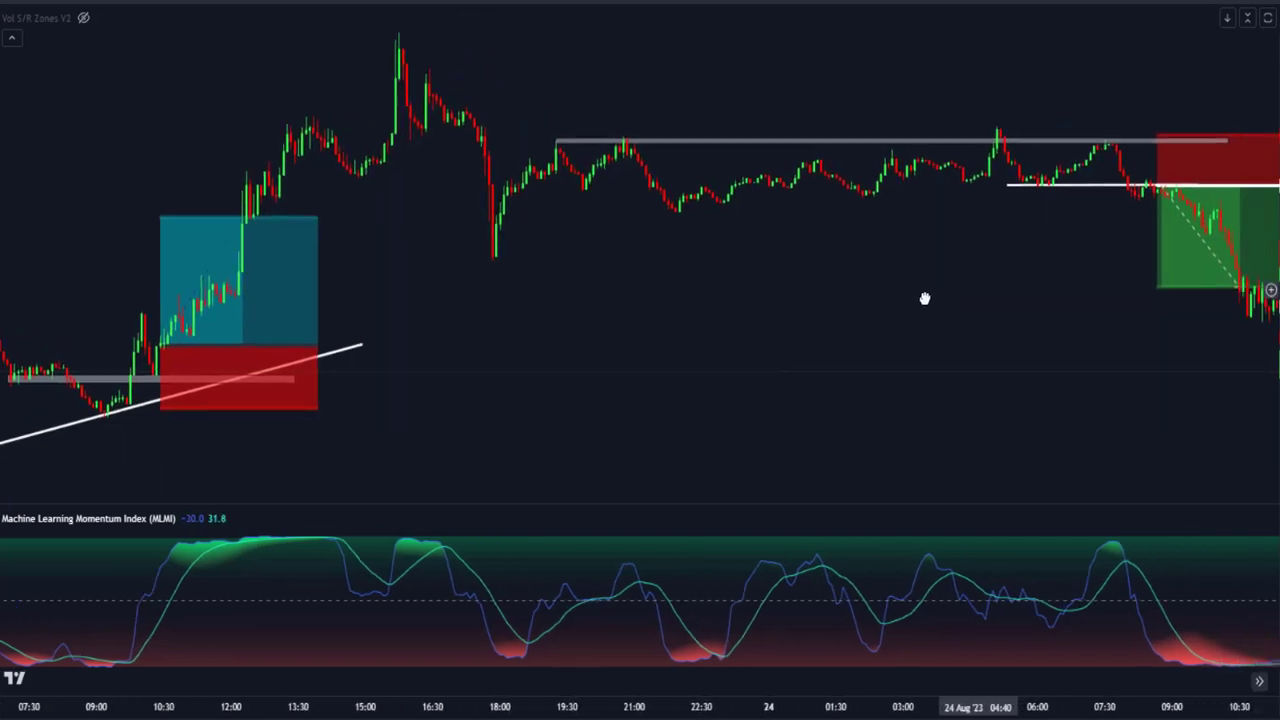
Examine how the MLMI oscillator follows price from the 24 August short position through 25 August
drag(923, 294, 860, 306)
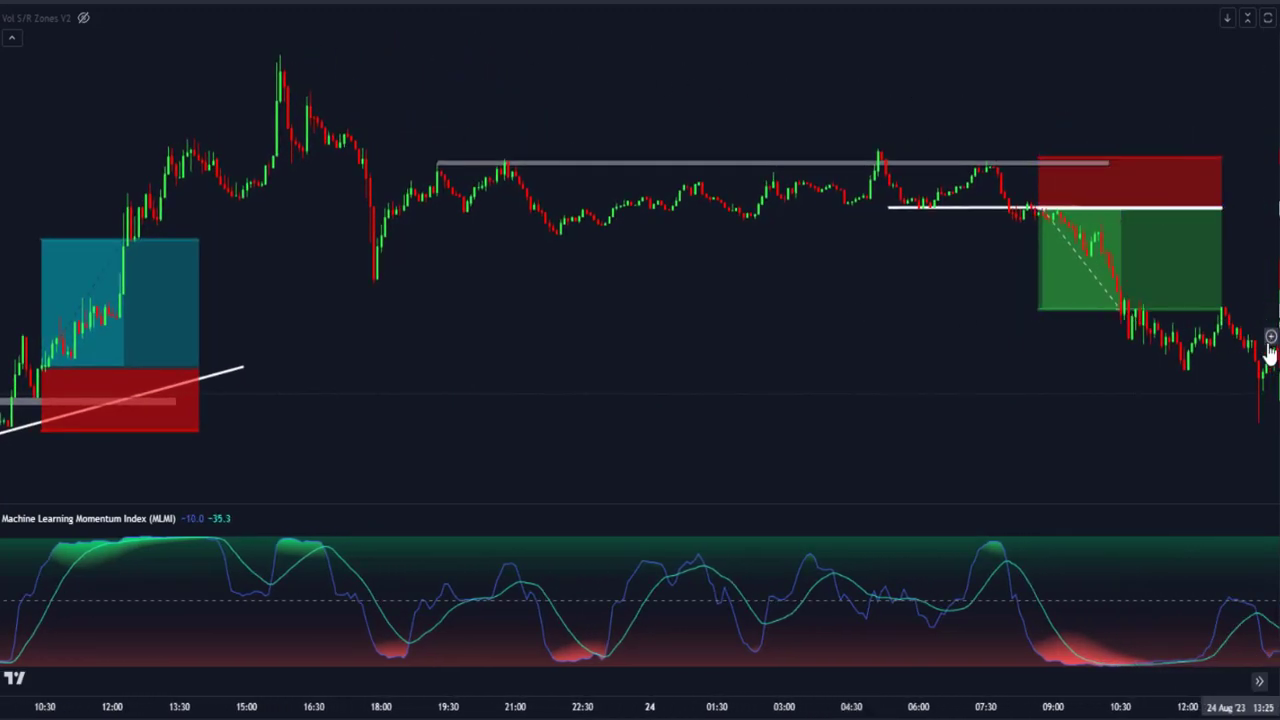
scroll(1074, 449, up, 3)
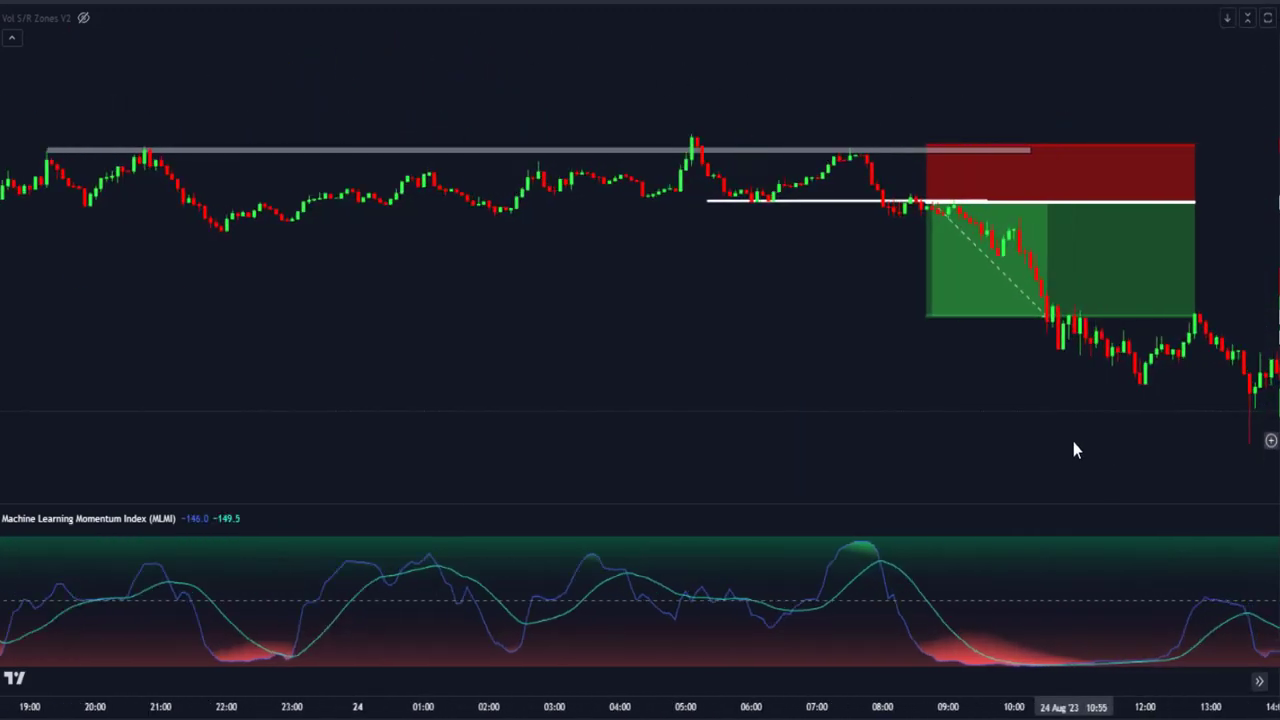
drag(974, 389, 354, 394)
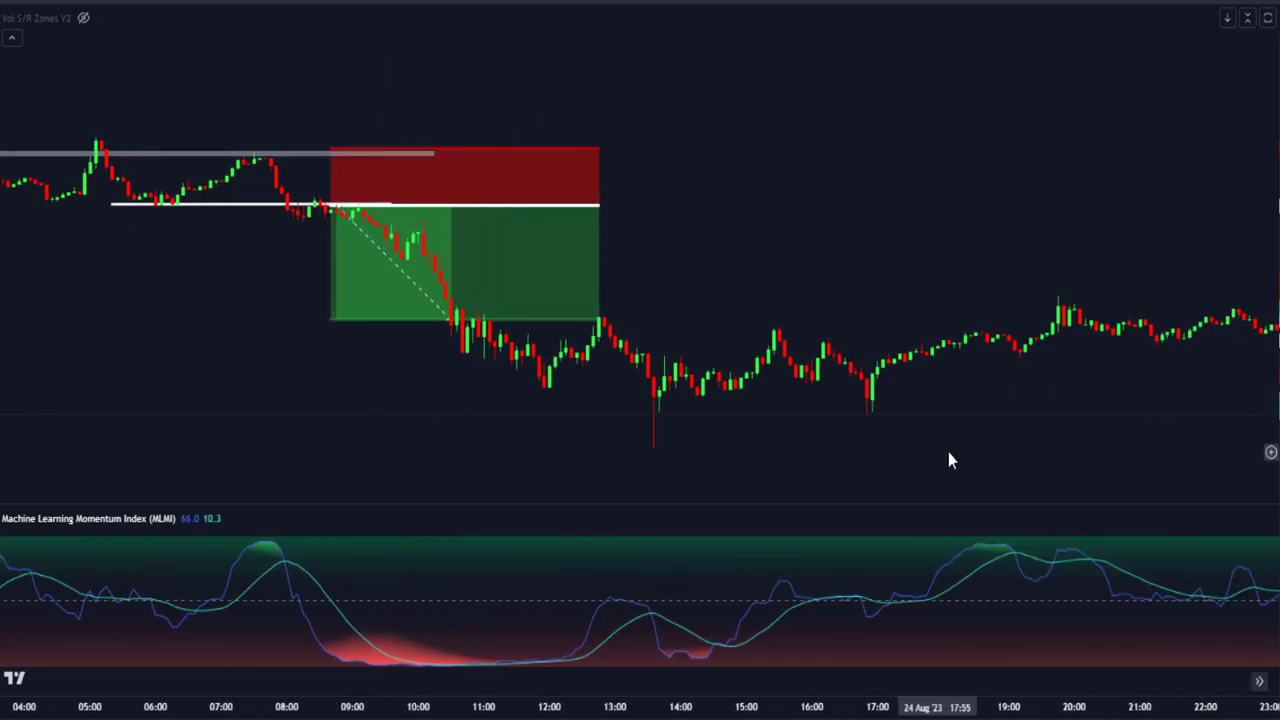
drag(949, 457, 623, 440)
drag(772, 447, 694, 449)
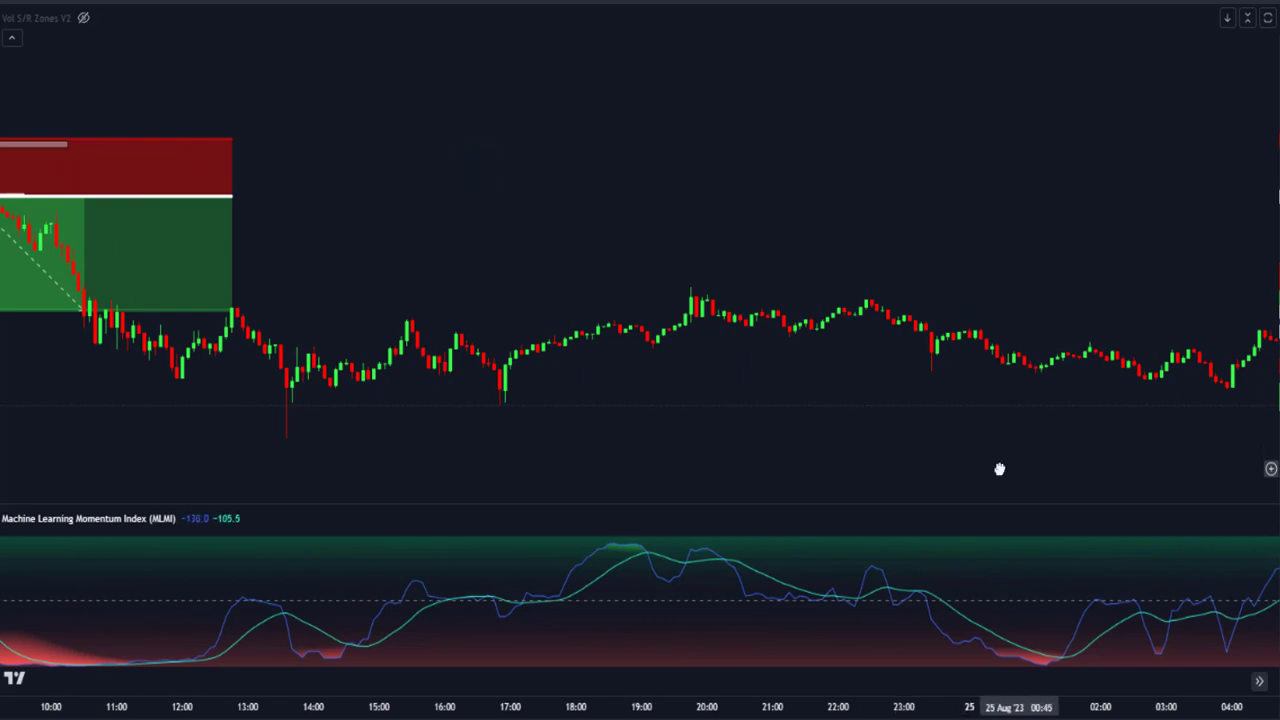
drag(997, 469, 499, 451)
drag(875, 448, 608, 437)
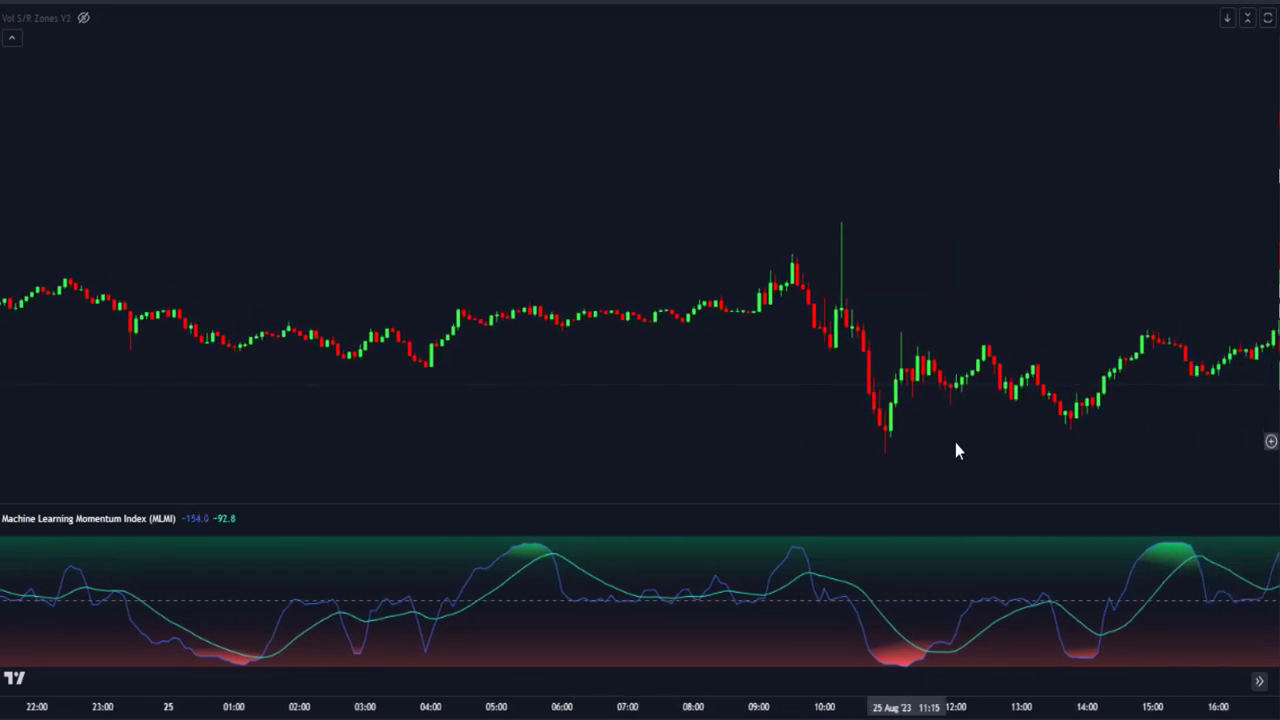
drag(957, 438, 598, 432)
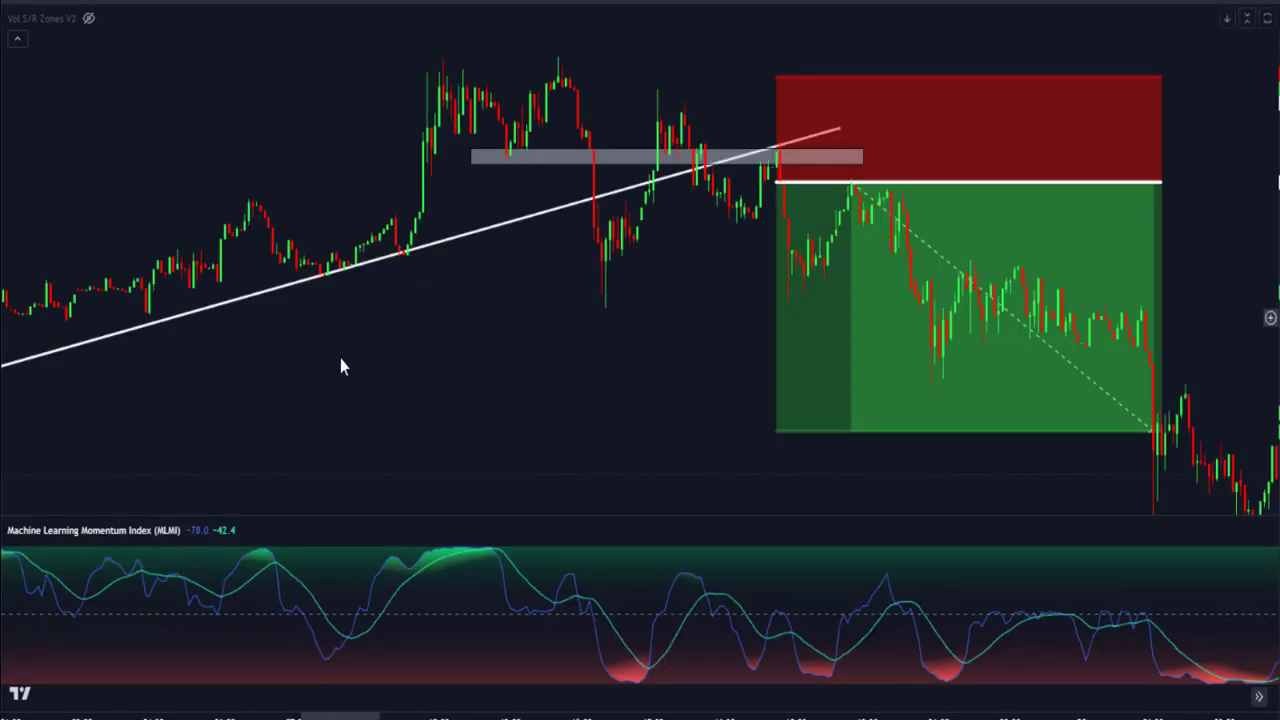
Draw a rectangle over the price highs above the grey zone where the rally peaks, and deselect it
drag(400, 408, 514, 406)
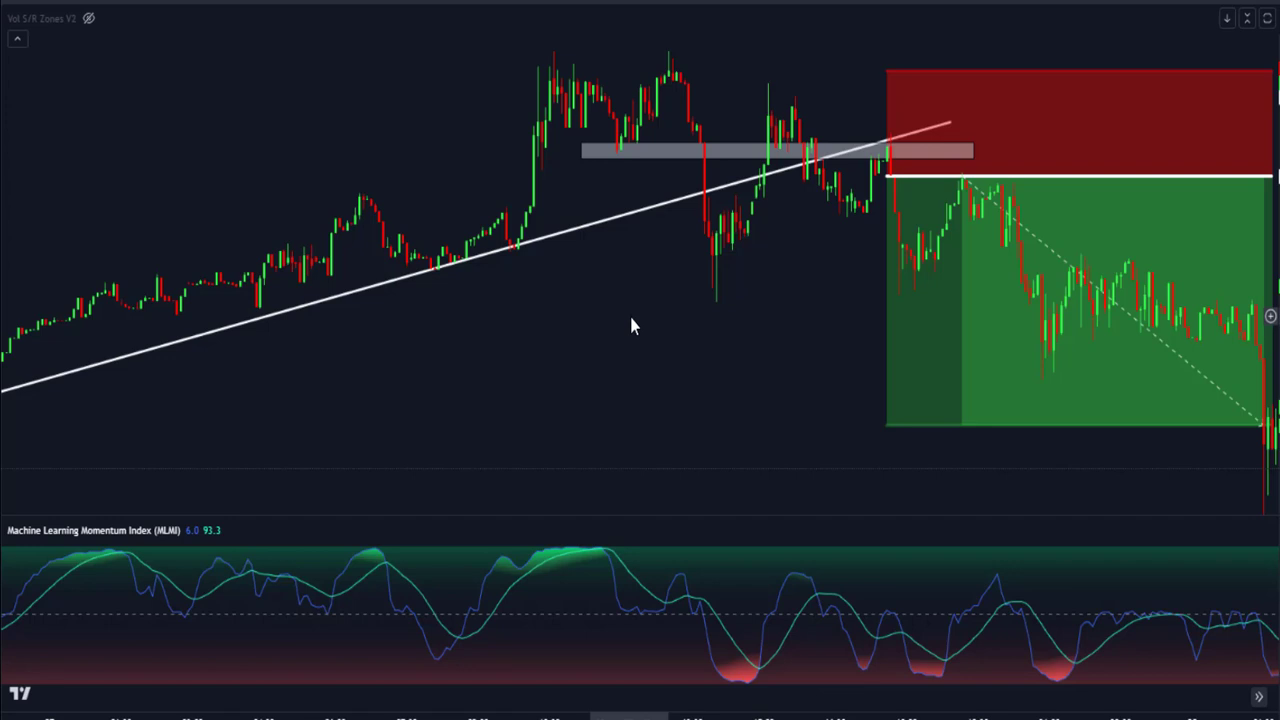
drag(640, 288, 664, 288)
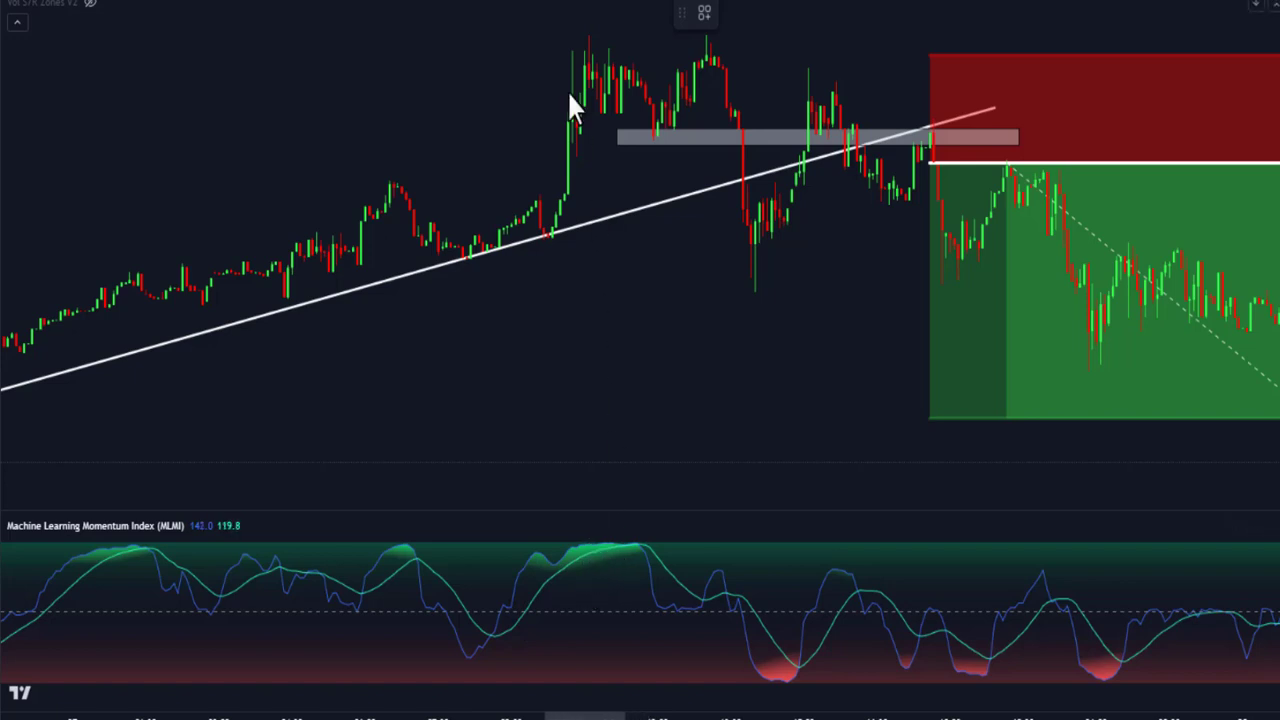
drag(555, 25, 775, 73)
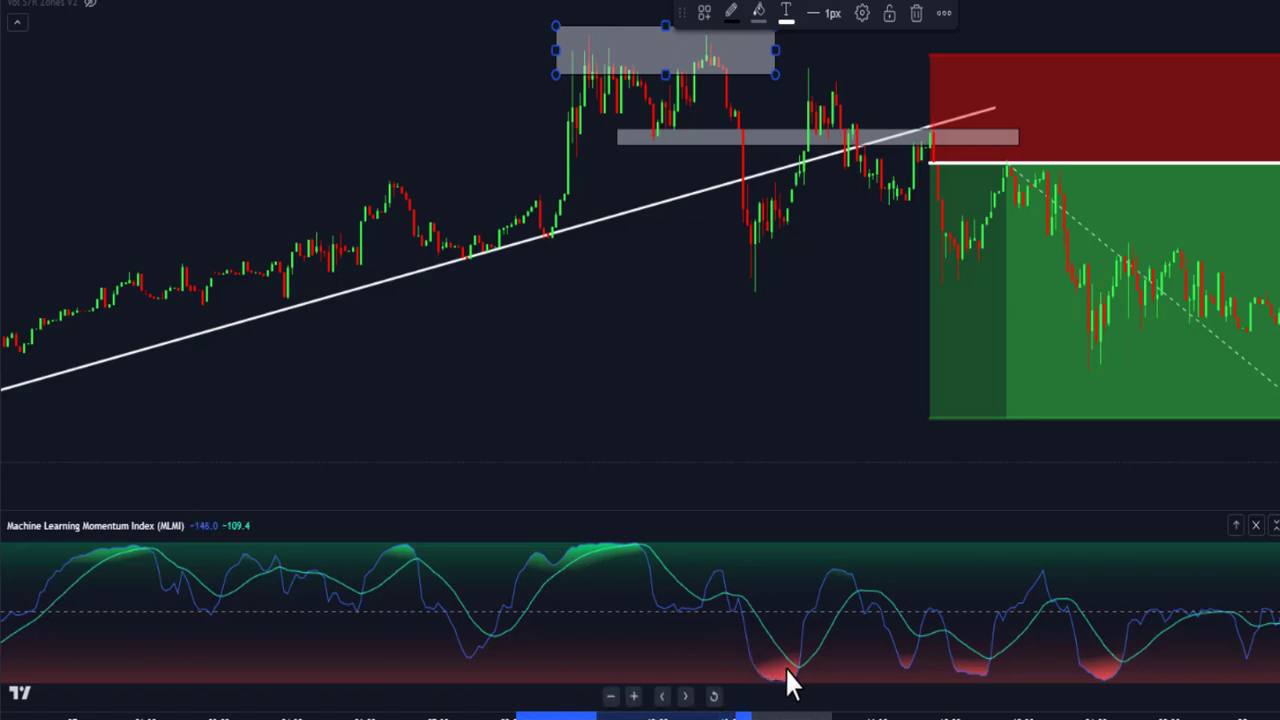
key(Escape)
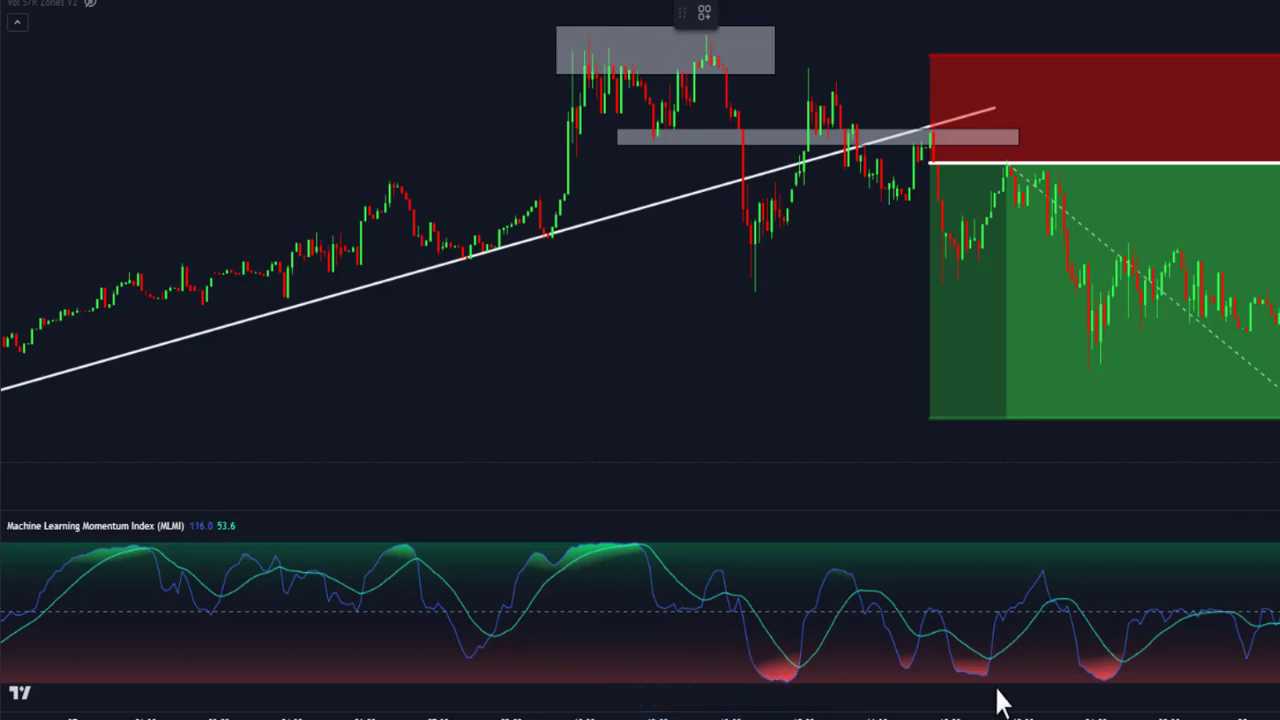
Draw a rectangle in the MLMI pane over the long flat stretch around the oscillator's midline, and deselect it
mouse_move(786, 266)
mouse_down()
mouse_move(837, 286)
mouse_move(819, 289)
mouse_up()
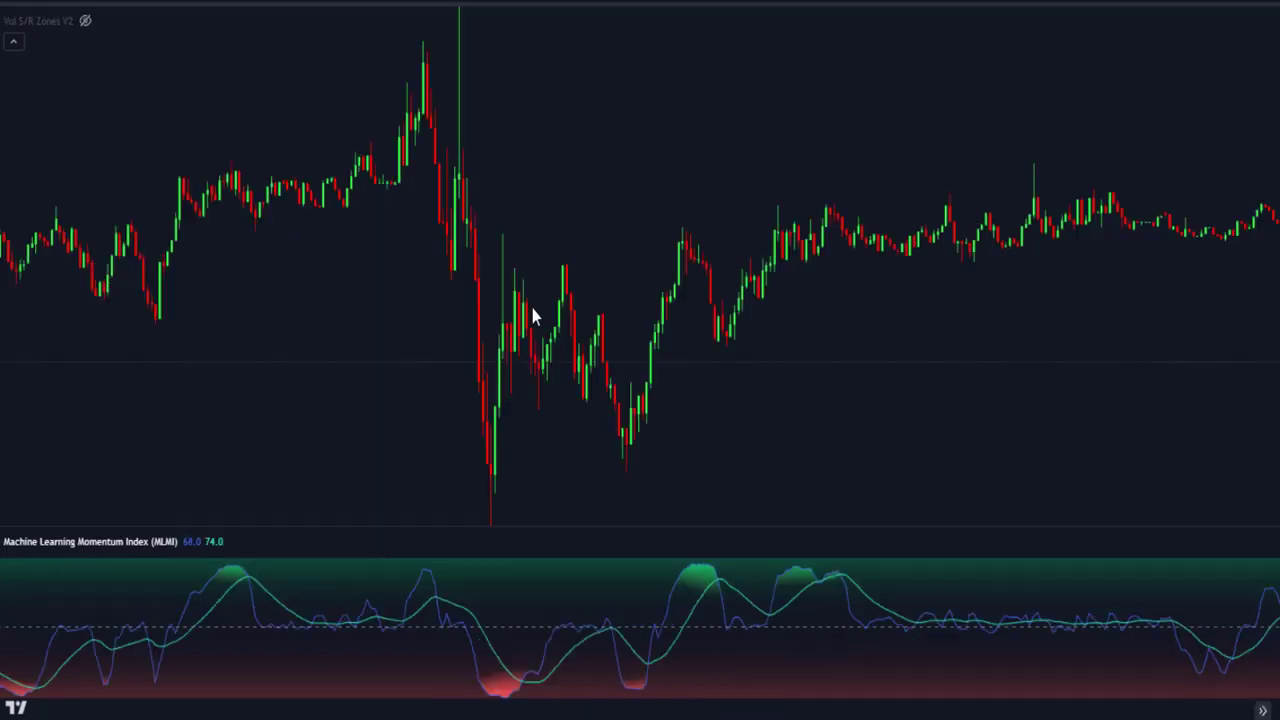
drag(751, 371, 722, 380)
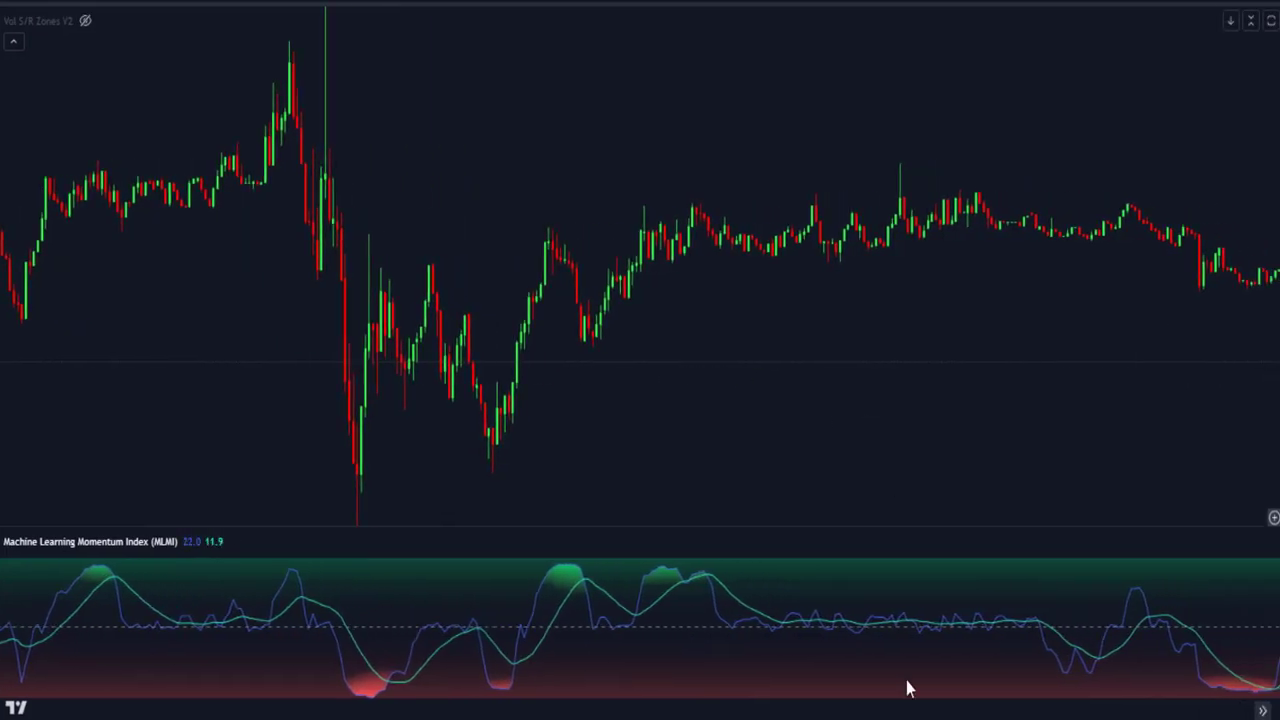
click(765, 591)
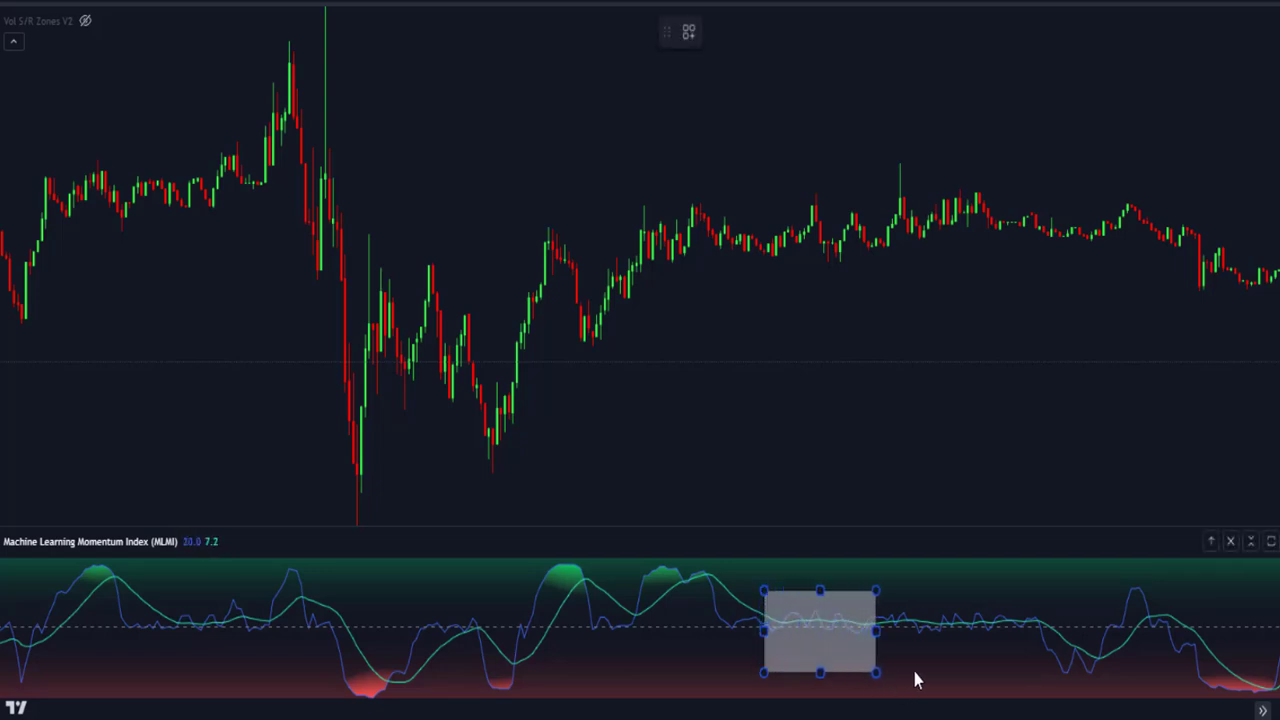
click(1071, 657)
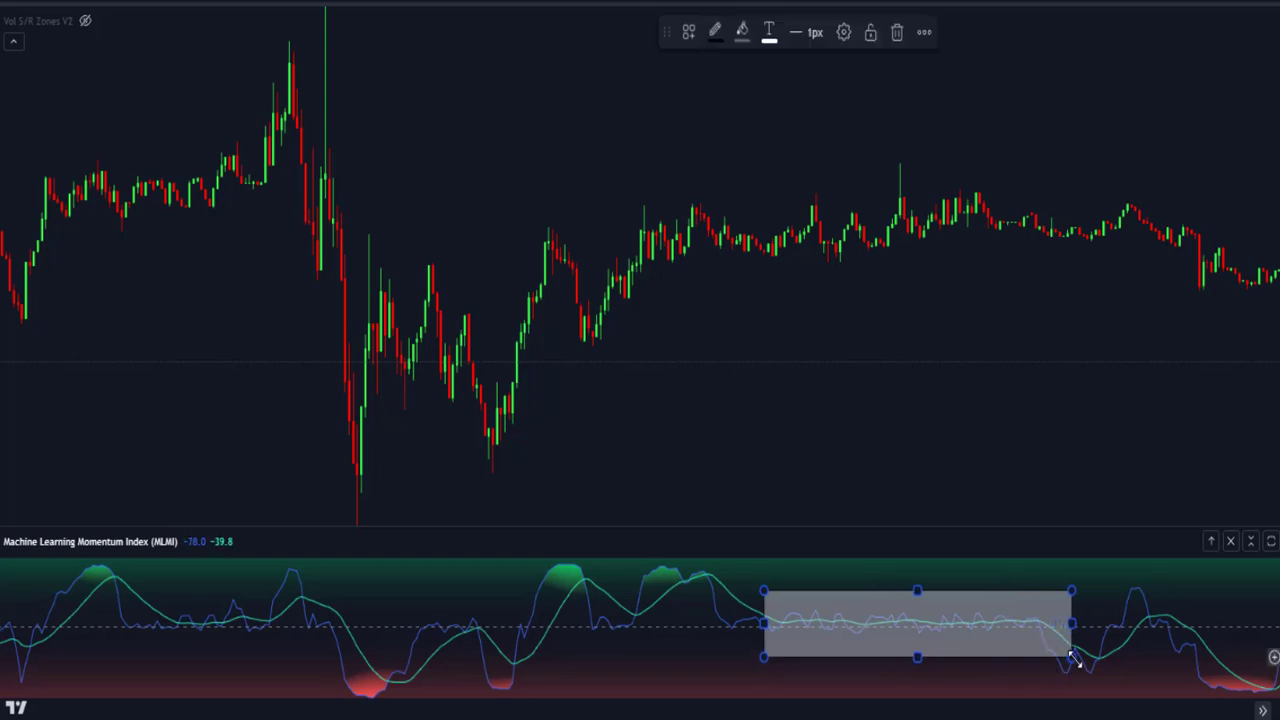
click(1080, 690)
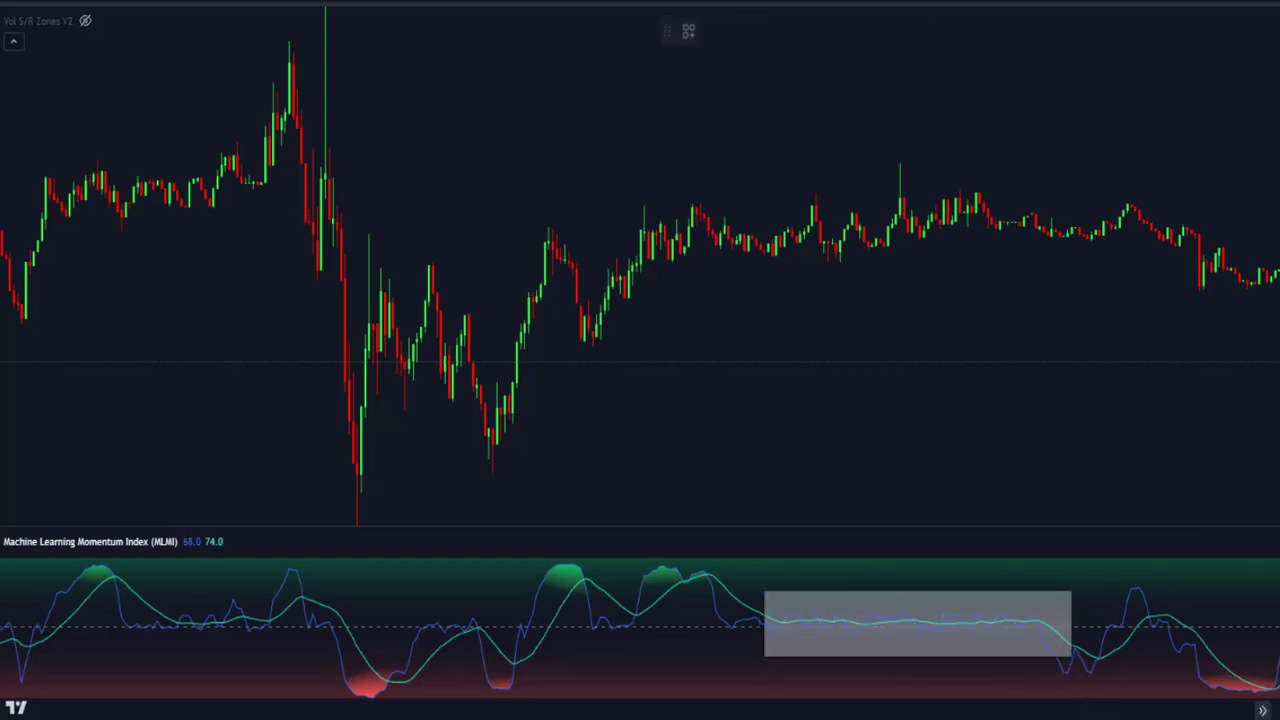
Draw a rectangle over the sideways price range above the marked flat MLMI stretch, deselect it, and select the MLMI rectangle
mouse_move(696, 222)
mouse_down()
mouse_move(686, 206)
mouse_move(698, 188)
mouse_up()
mouse_move(702, 250)
mouse_down()
mouse_move(725, 275)
mouse_move(1169, 276)
mouse_up()
click(1127, 391)
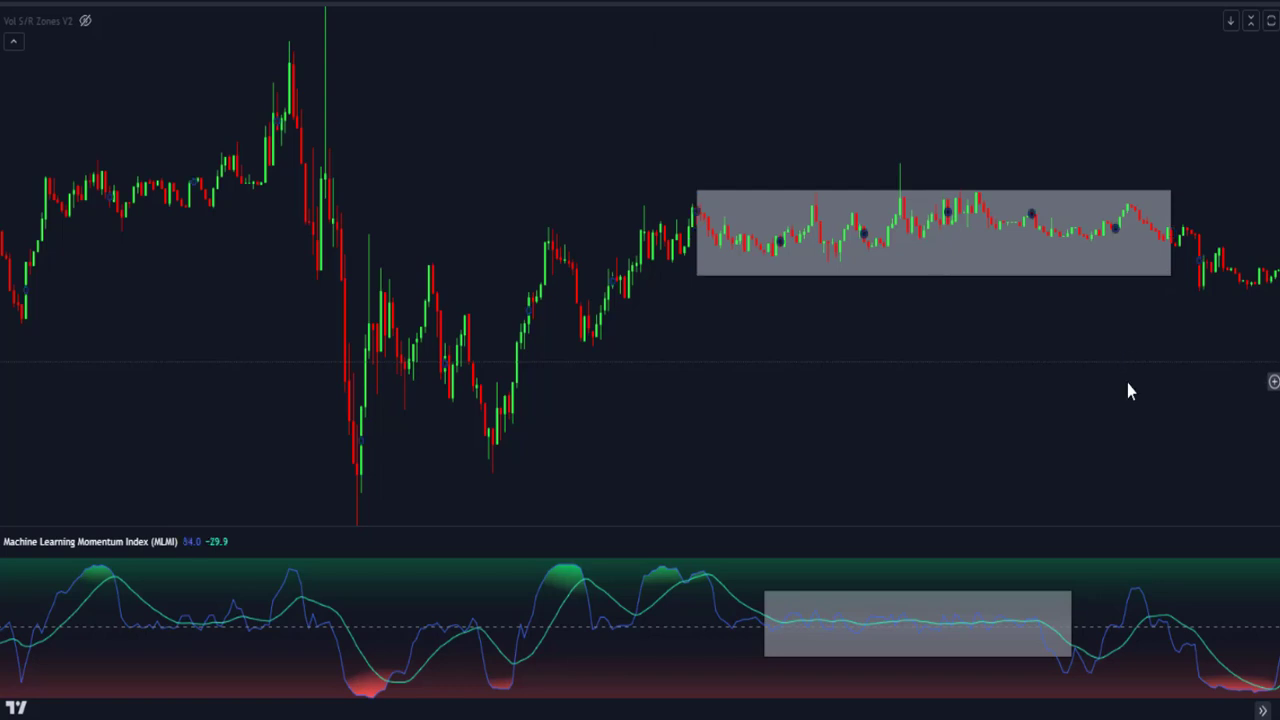
drag(1089, 400, 954, 380)
click(619, 616)
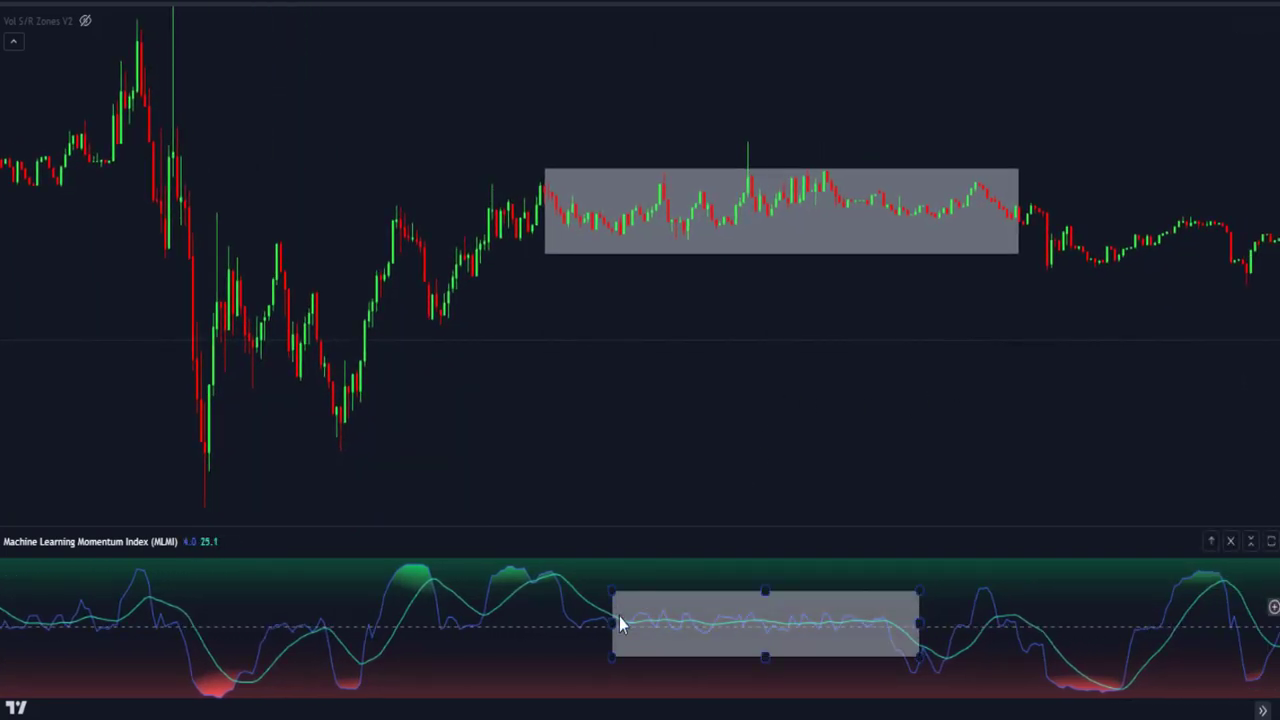
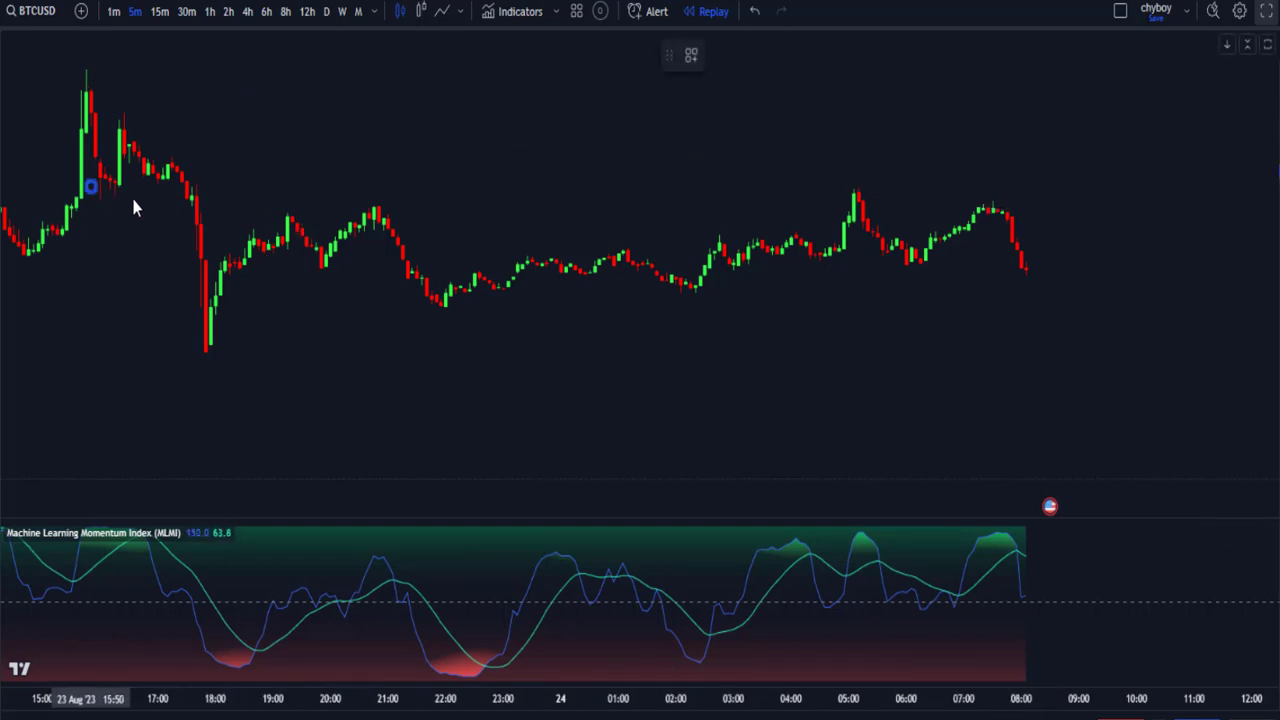
Draw a resistance rectangle across the swing highs from 23 August 15:50 to 24 August 08:10, and a trendline under the last pullback lows
mouse_move(134, 207)
mouse_down()
mouse_move(920, 197)
mouse_move(1005, 228)
mouse_move(1030, 214)
mouse_up()
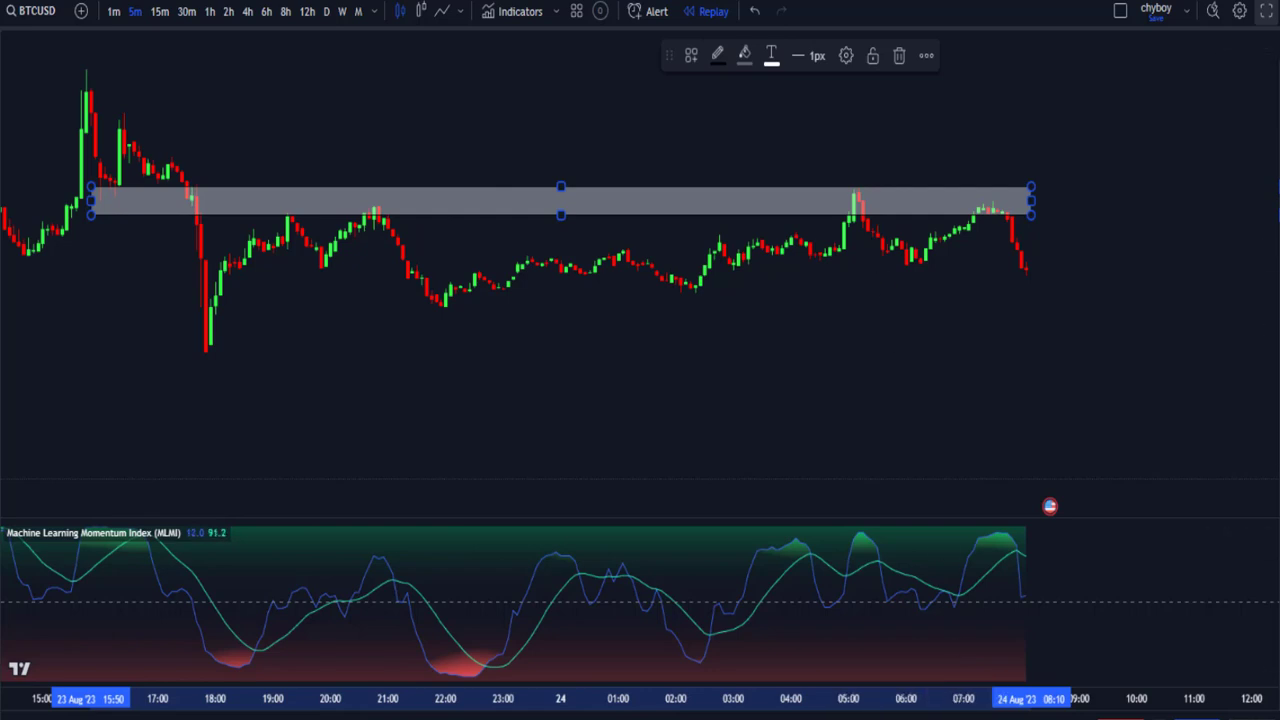
click(955, 311)
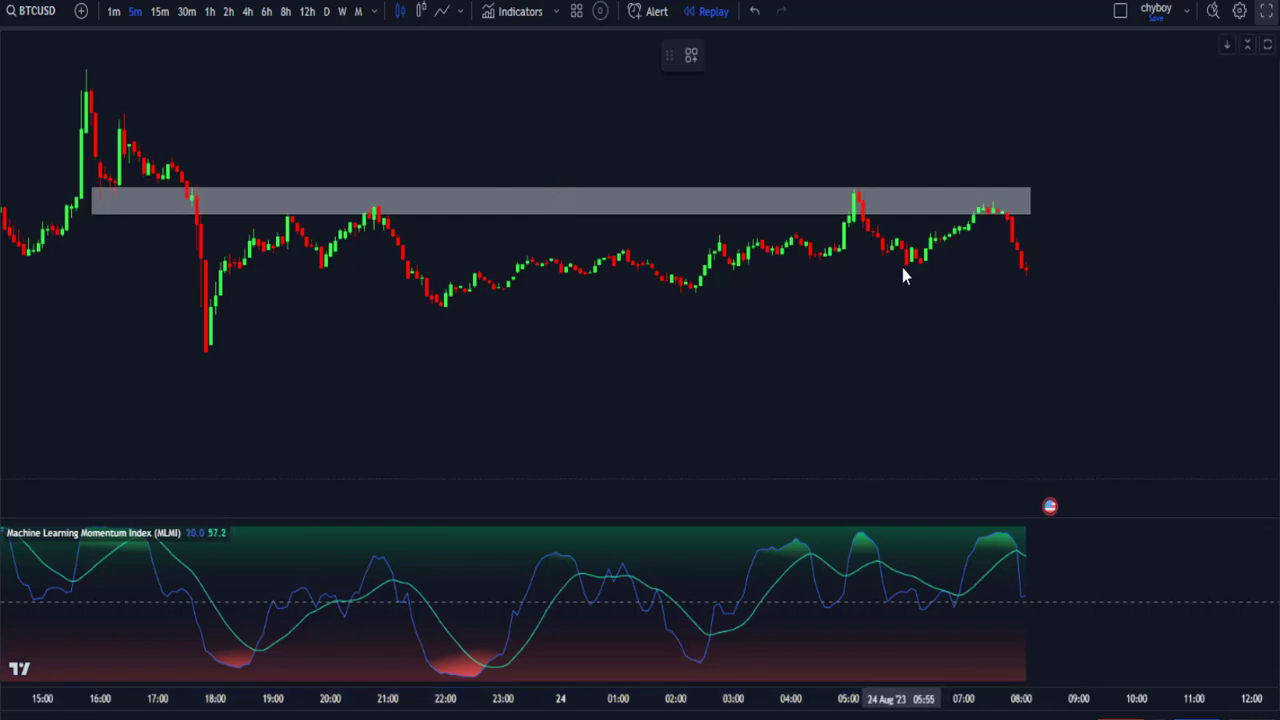
mouse_move(900, 266)
mouse_down()
mouse_move(1002, 262)
mouse_move(1050, 277)
mouse_move(1054, 262)
mouse_up()
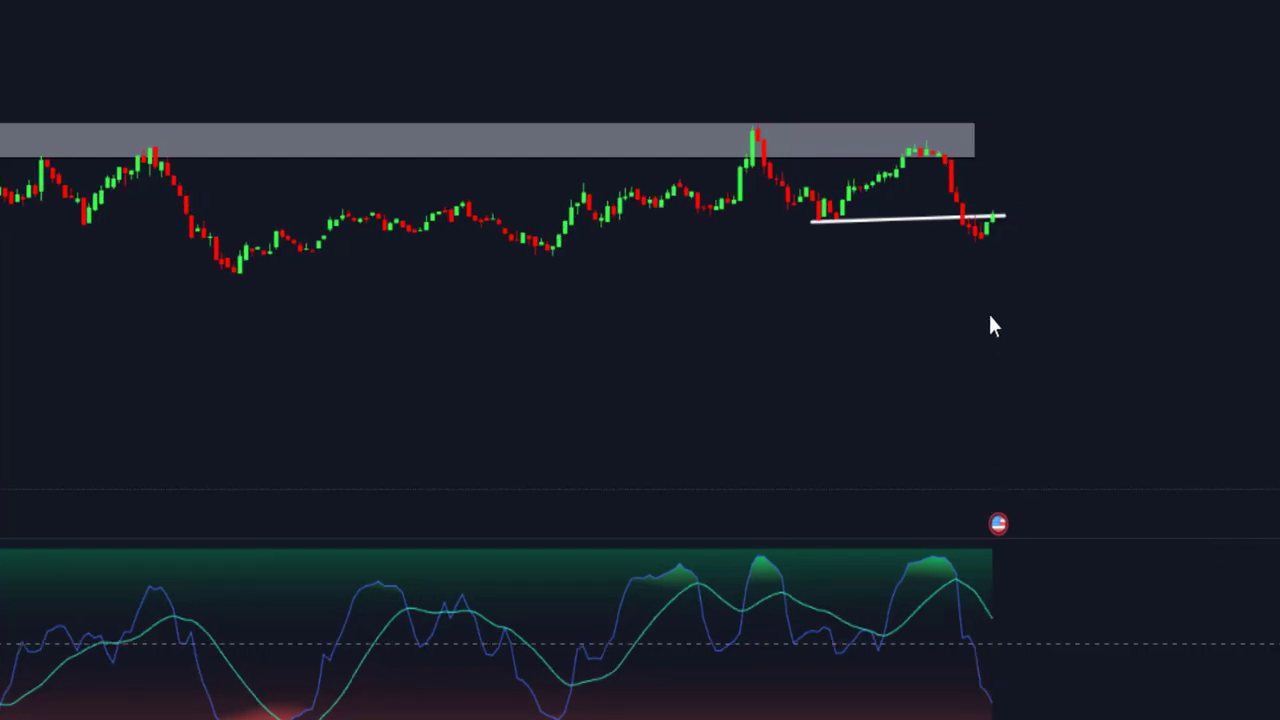
Place a short position at the trendline retest with a stop distance of 166.69 and a target distance of 363.54, and deselect it
click(997, 217)
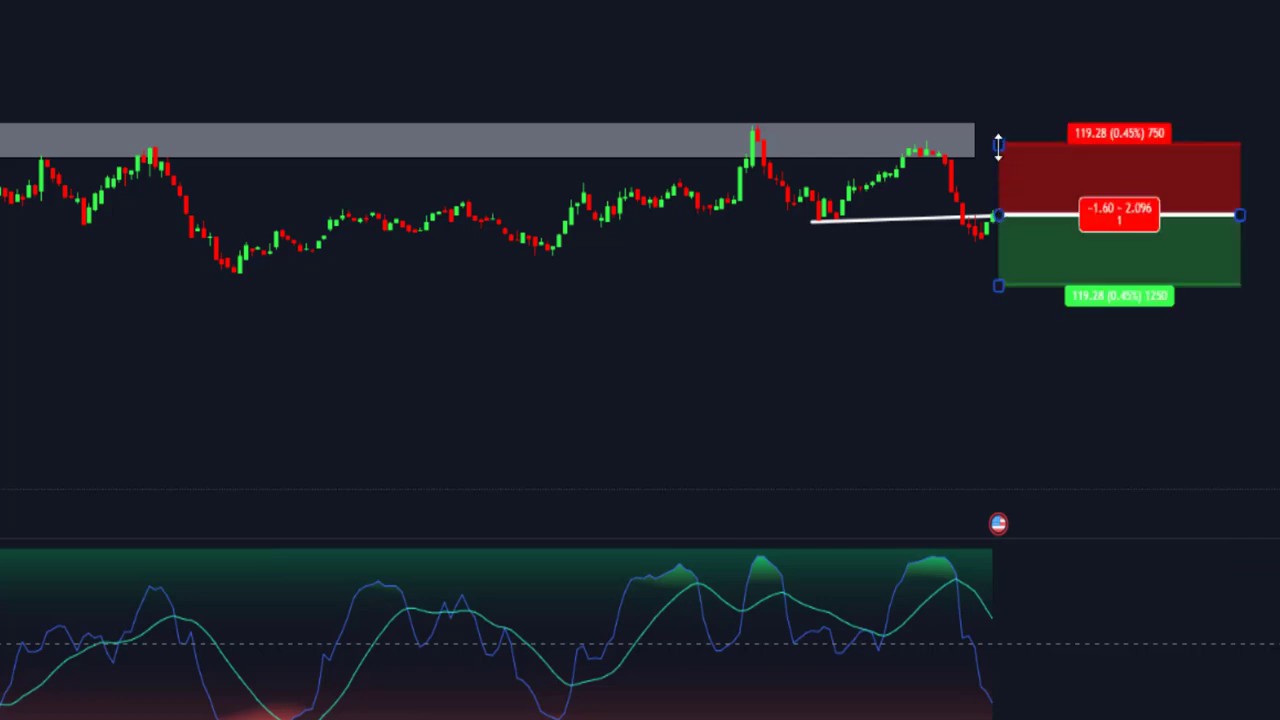
drag(998, 140, 1003, 112)
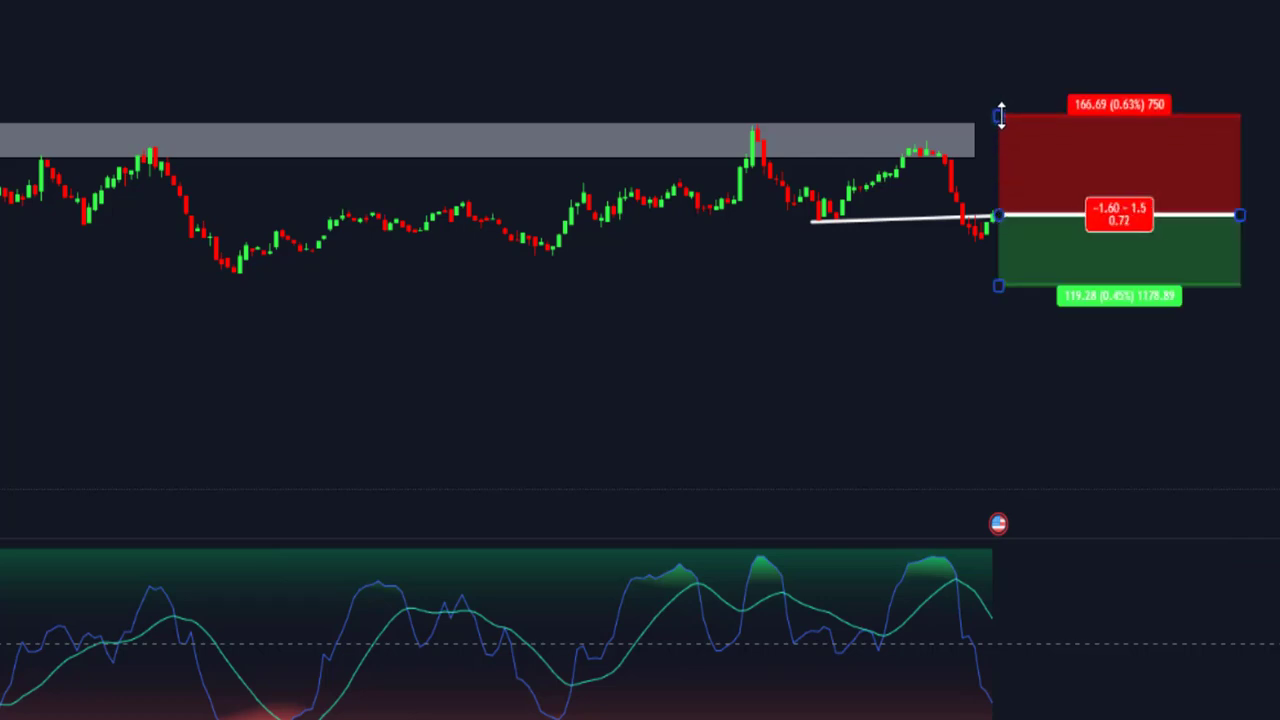
drag(1000, 286, 986, 430)
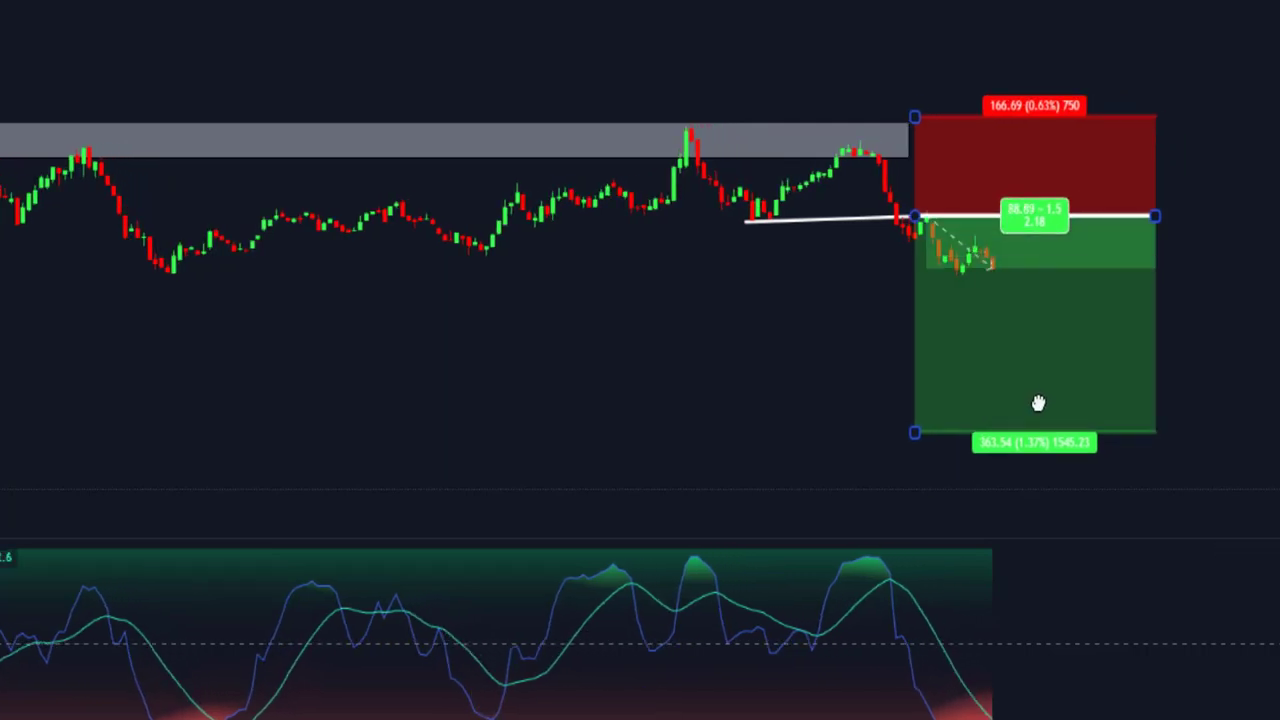
click(723, 420)
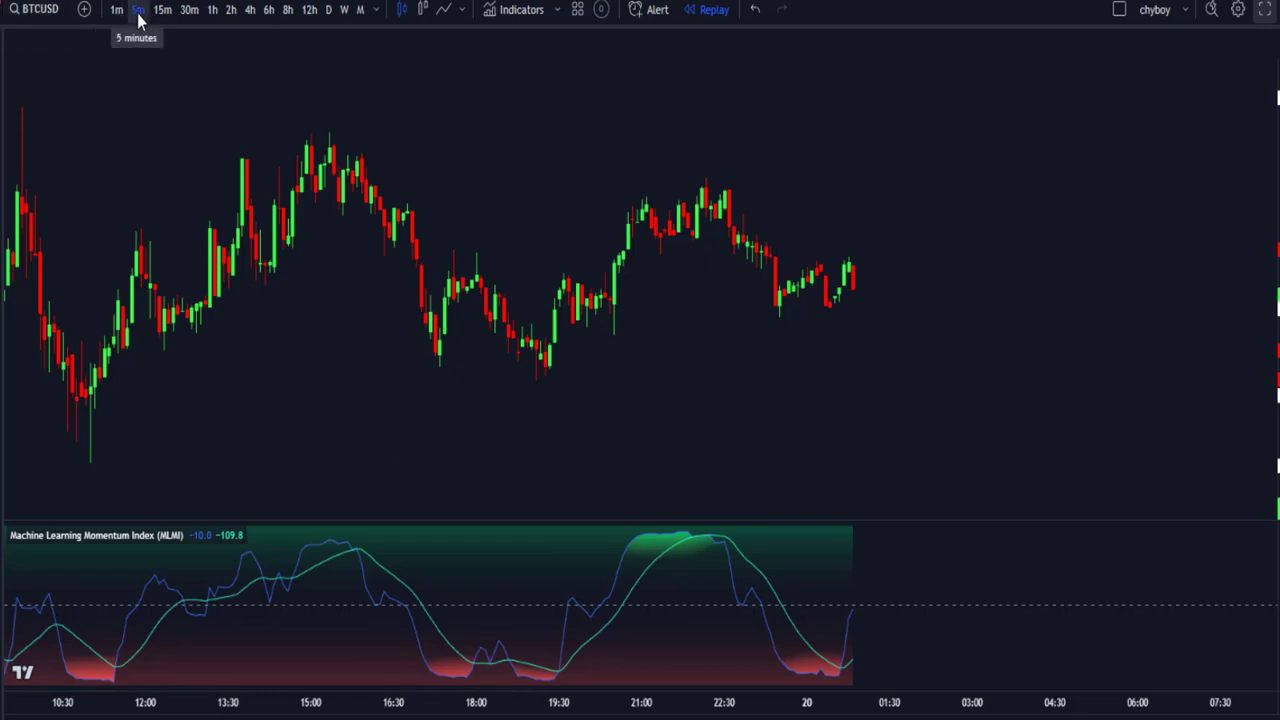
key(alt+t)
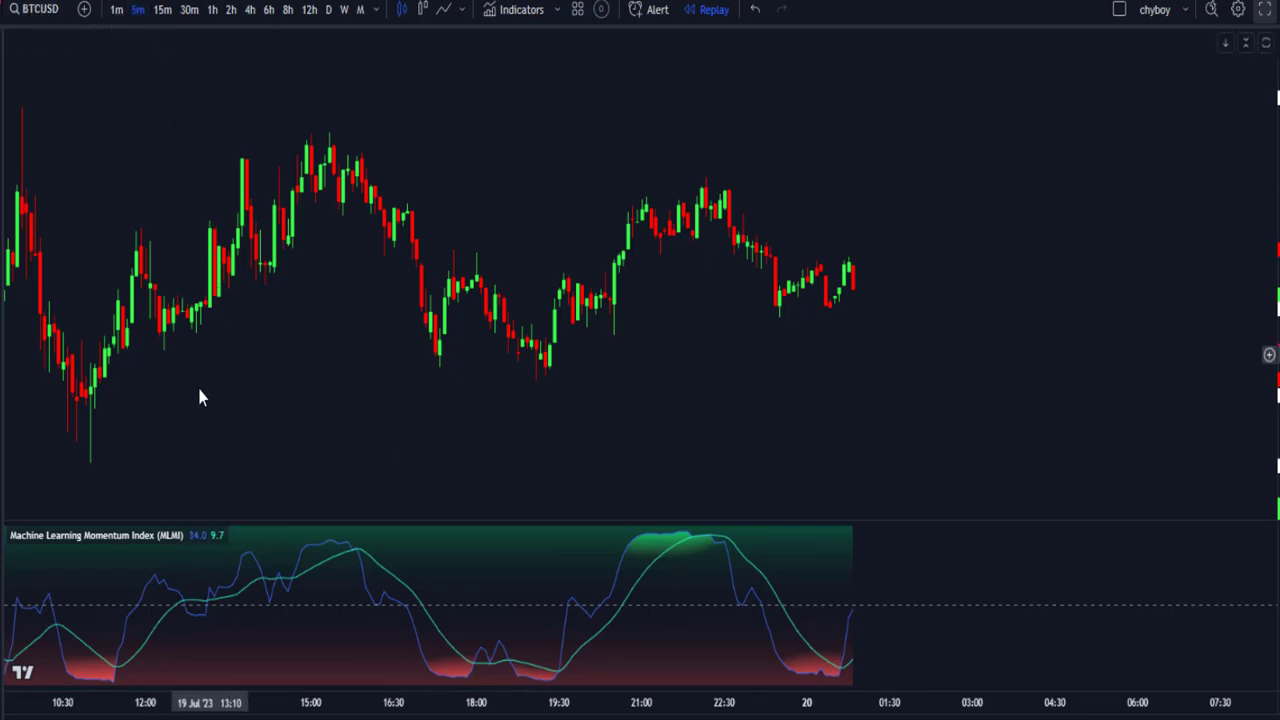
click(87, 467)
click(848, 302)
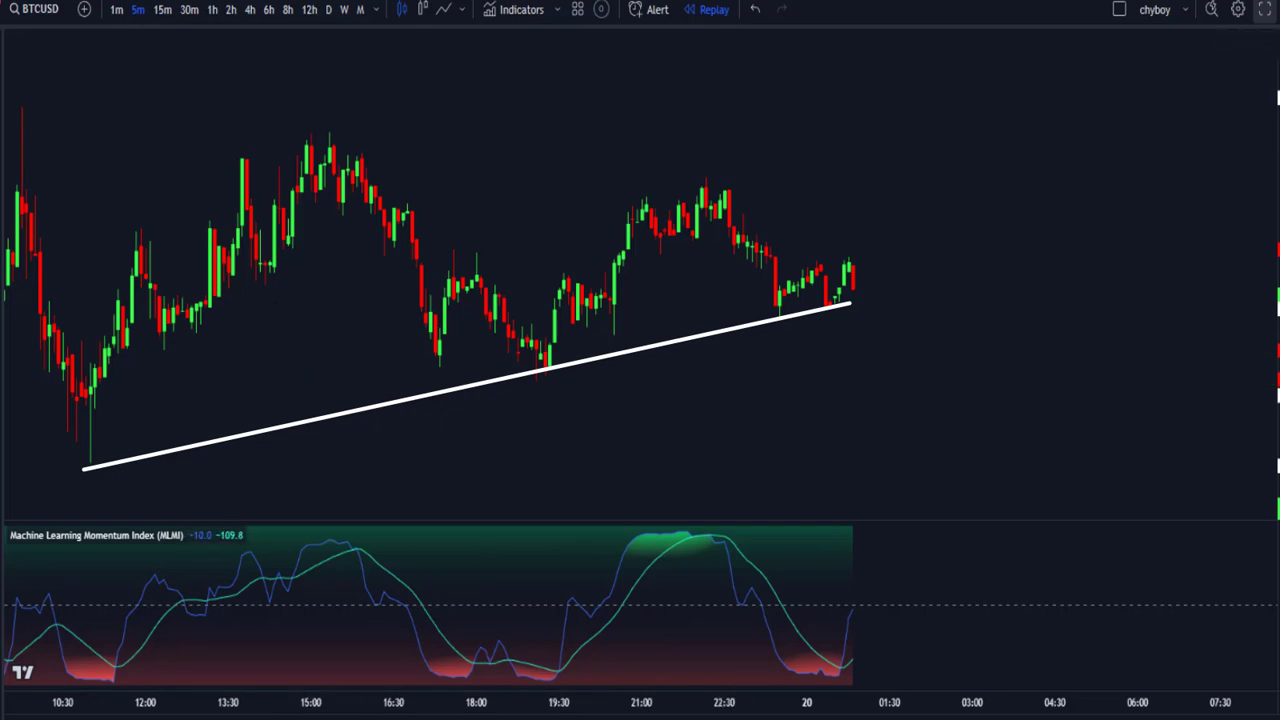
key(ctrl+z)
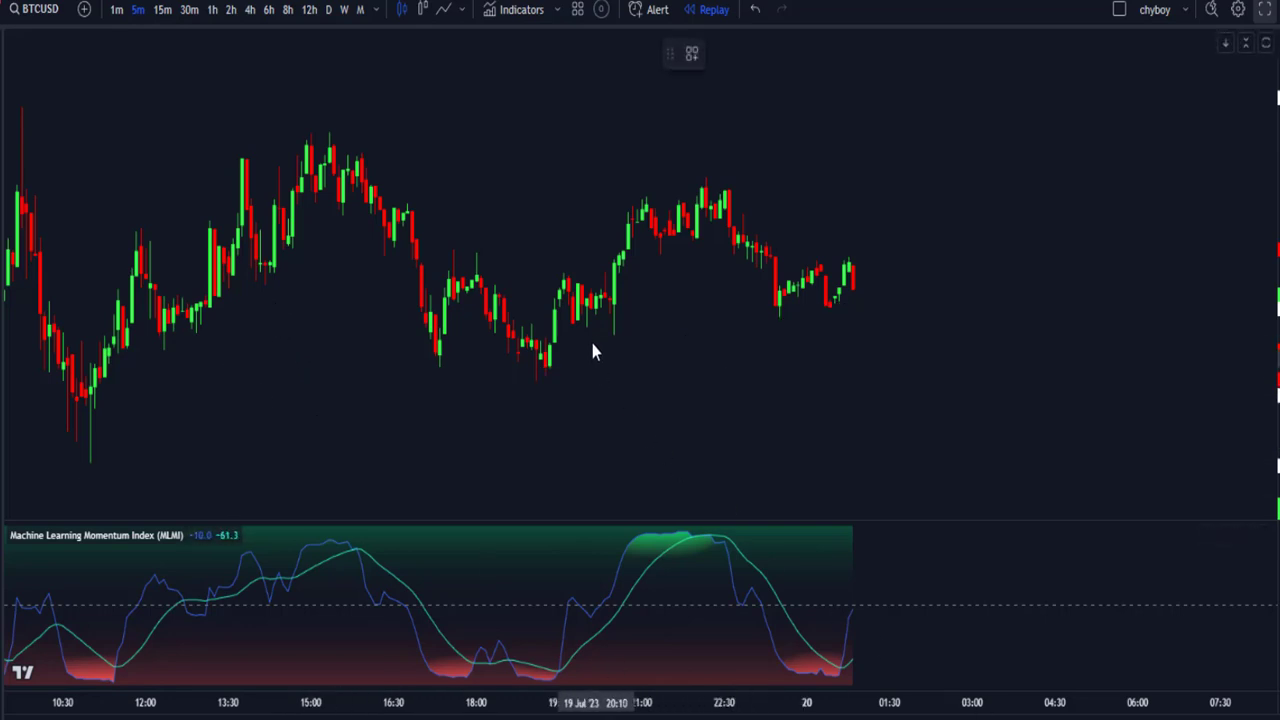
Draw a support rectangle from 19 July 20:00 to 20 July 01:50 and place a long position with a 58.12 stop and 157.01 target
mouse_move(586, 311)
mouse_down()
mouse_move(877, 322)
mouse_move(905, 339)
mouse_up()
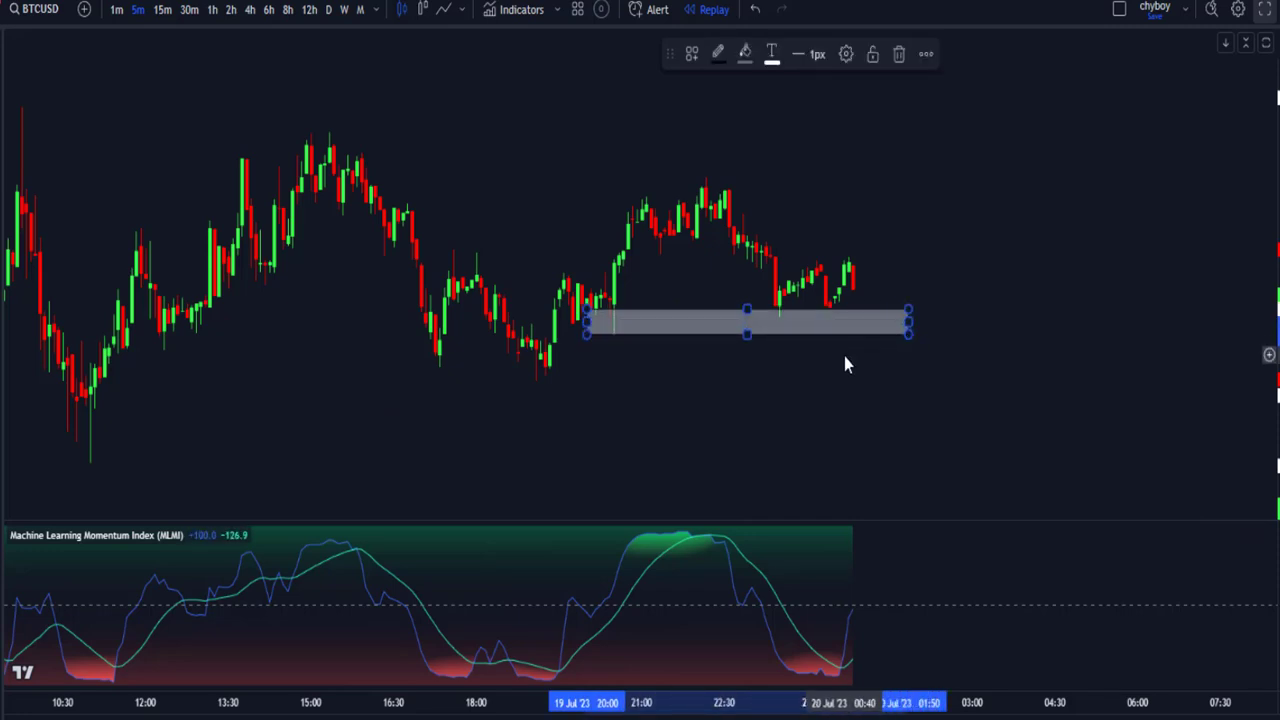
click(842, 536)
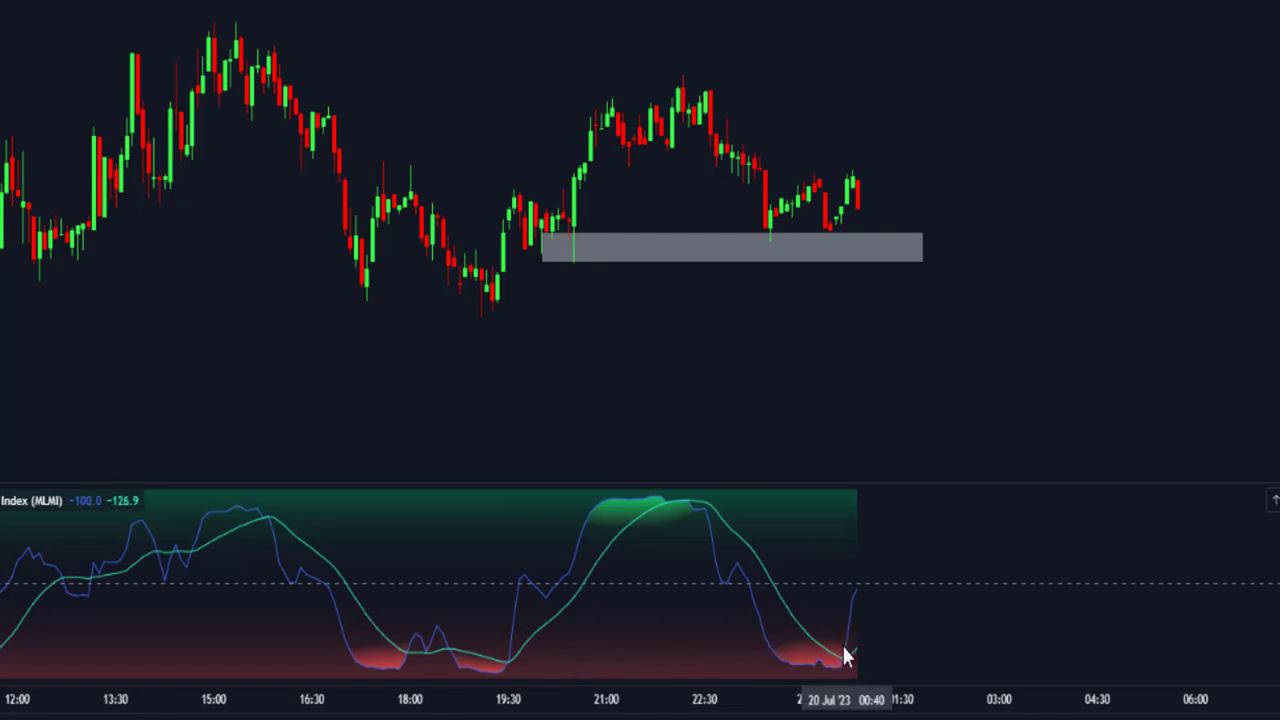
click(861, 204)
drag(866, 288, 865, 270)
drag(863, 118, 865, 20)
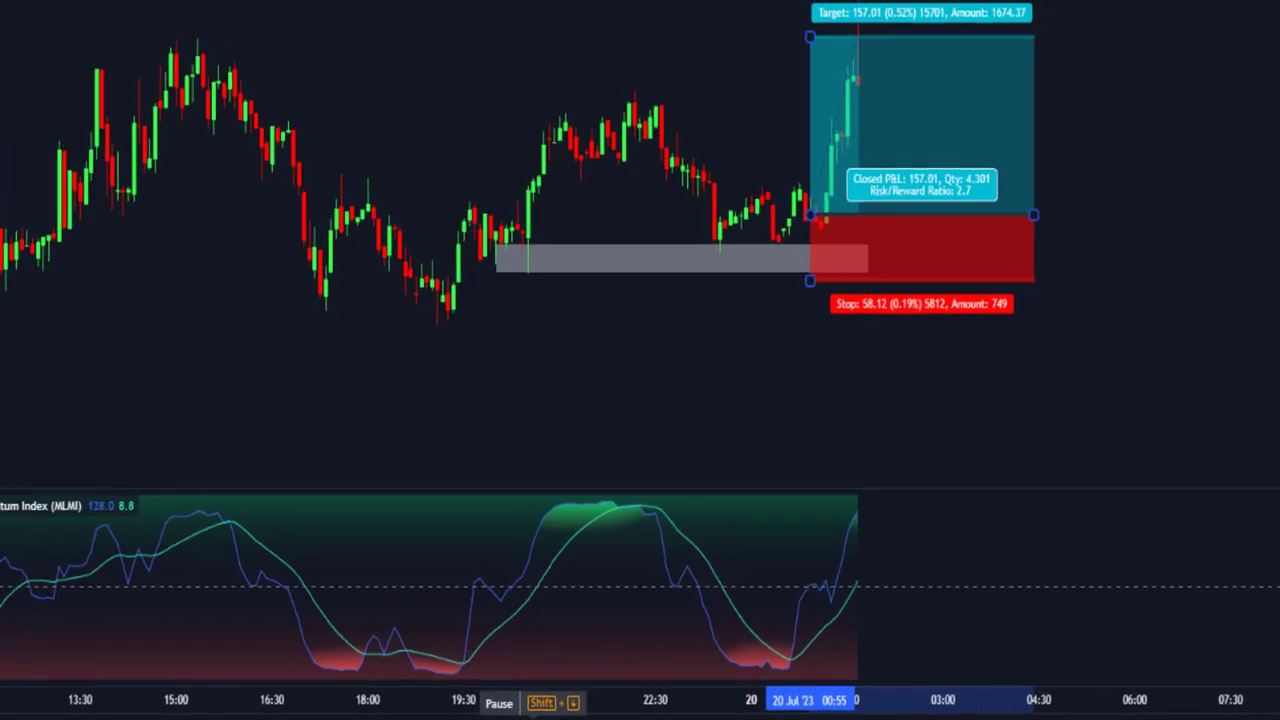
Examine how the MLMI oscillator follows price from the 24 August short position through to 26 August
drag(744, 442, 659, 452)
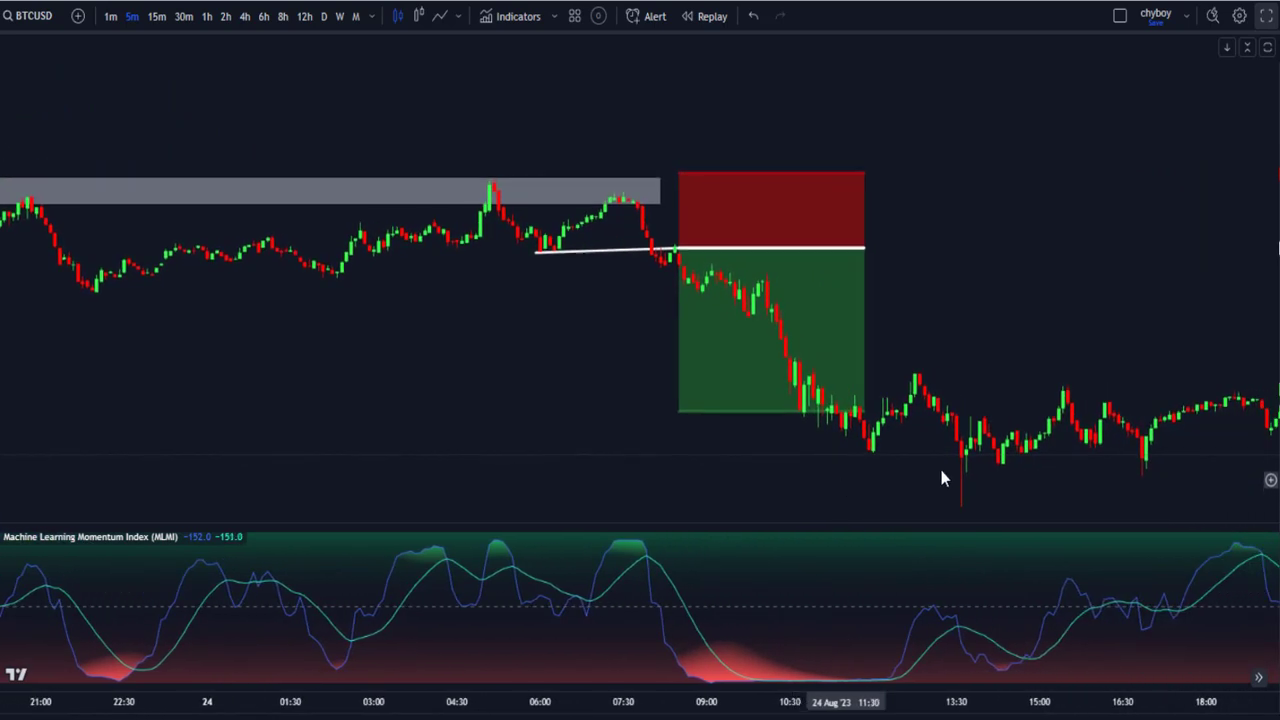
drag(1190, 508, 820, 498)
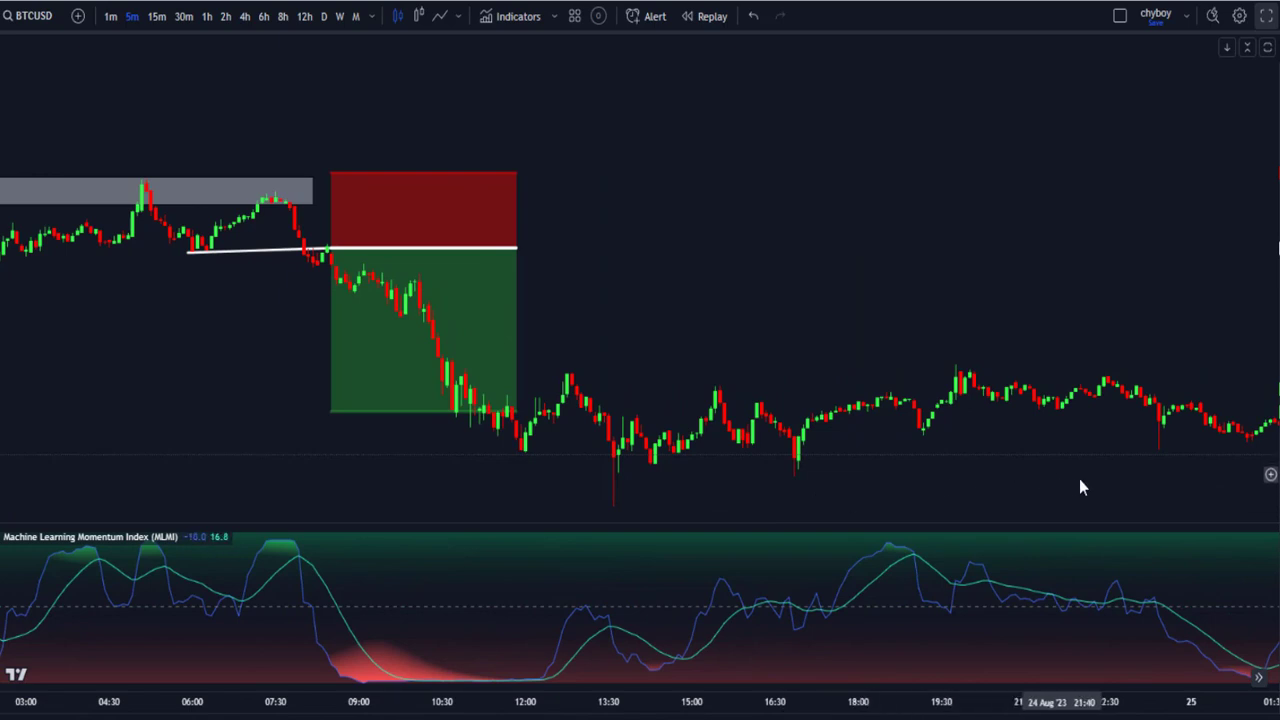
drag(1181, 512, 866, 503)
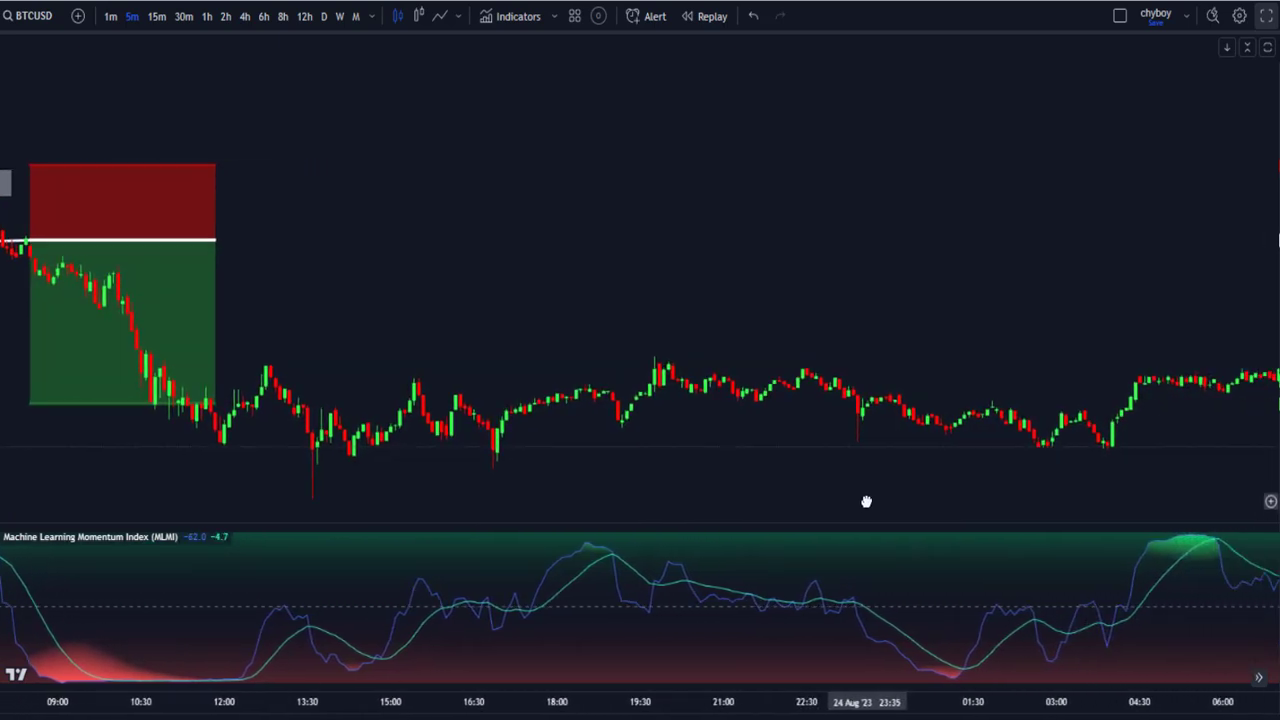
drag(1138, 489, 948, 396)
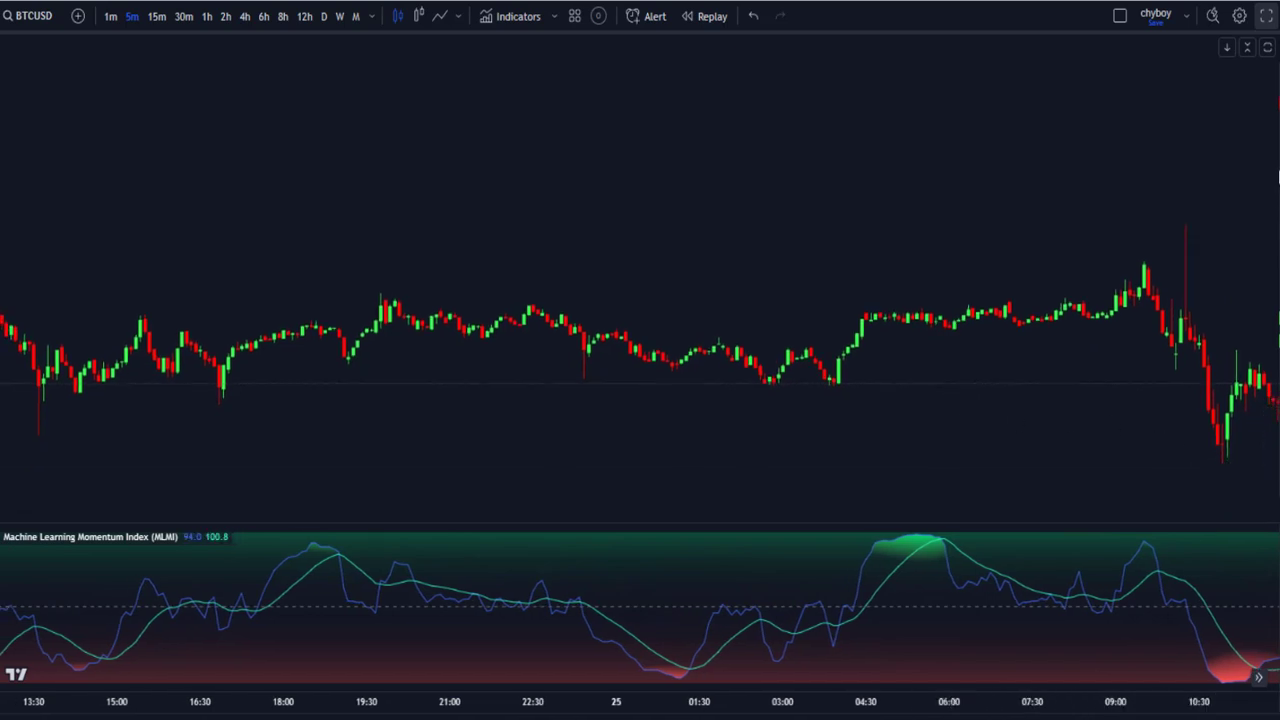
drag(1235, 492, 945, 498)
drag(1203, 507, 946, 511)
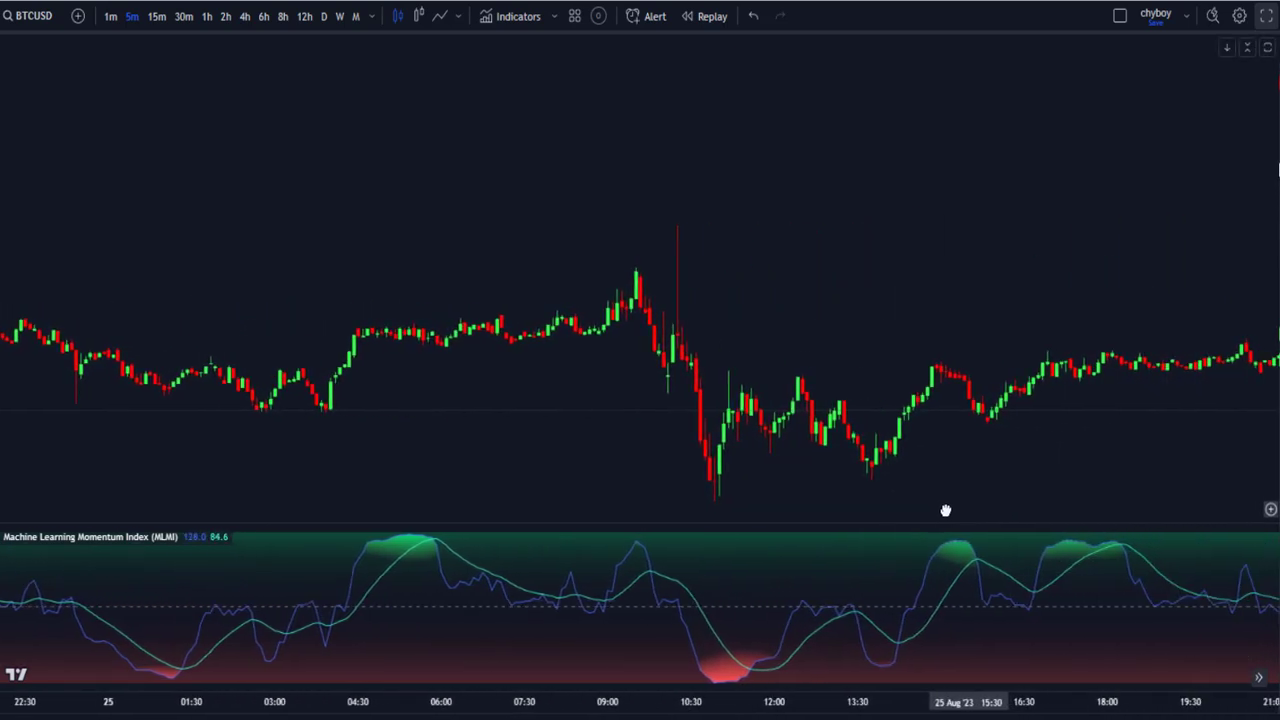
drag(1207, 492, 543, 509)
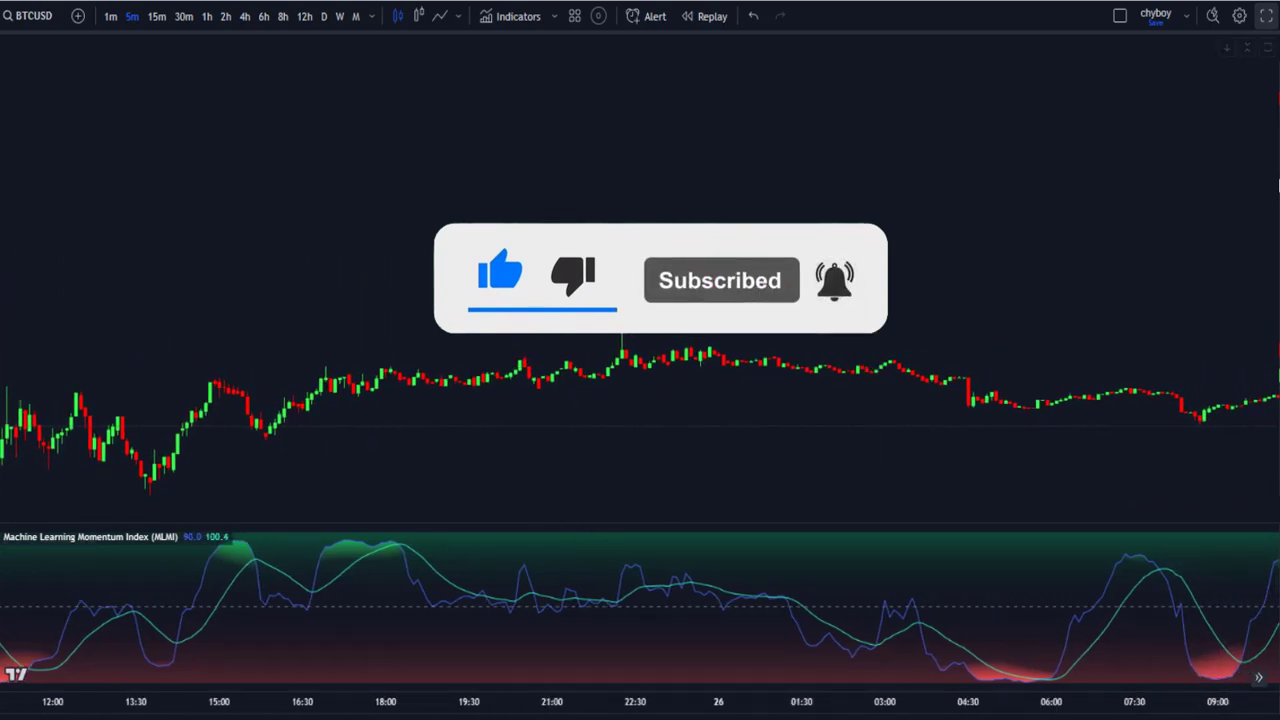
drag(1203, 463, 1094, 429)
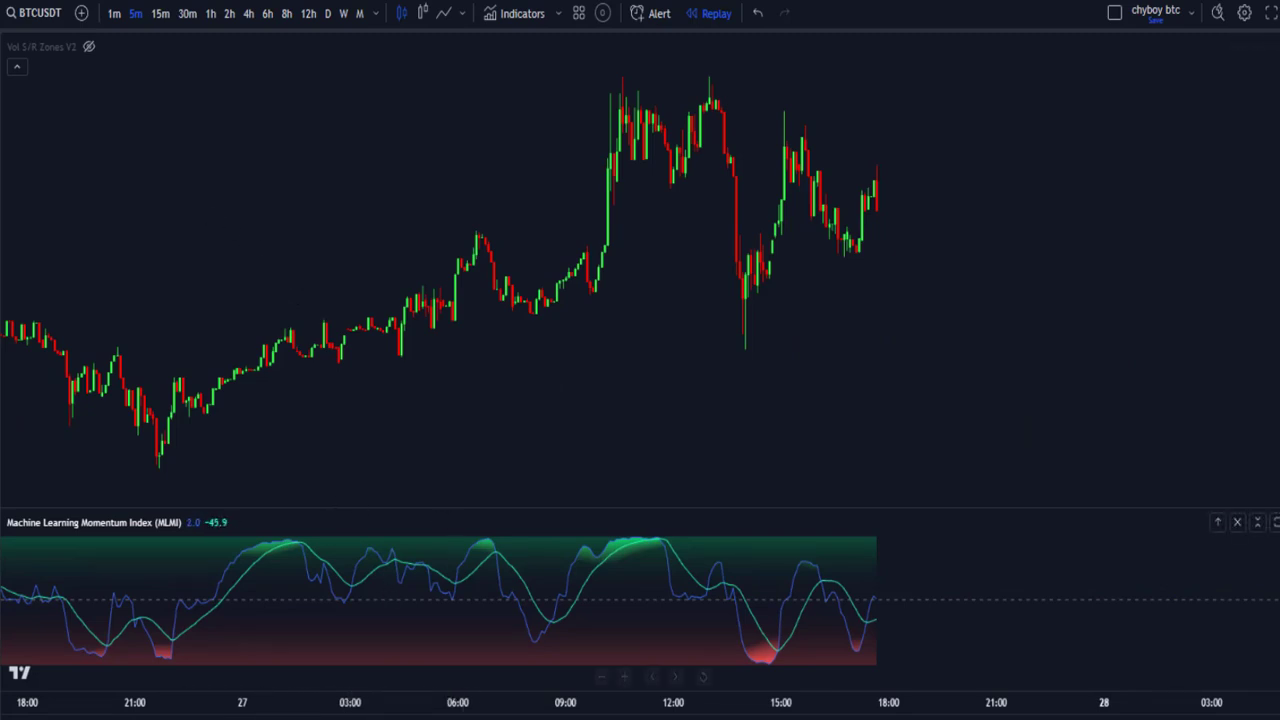
Draw a rising trendline from the 26 August swing low through the higher lows, and a resistance rectangle across the 27 August highs
mouse_move(155, 473)
mouse_down()
mouse_move(749, 253)
mouse_move(916, 170)
mouse_up()
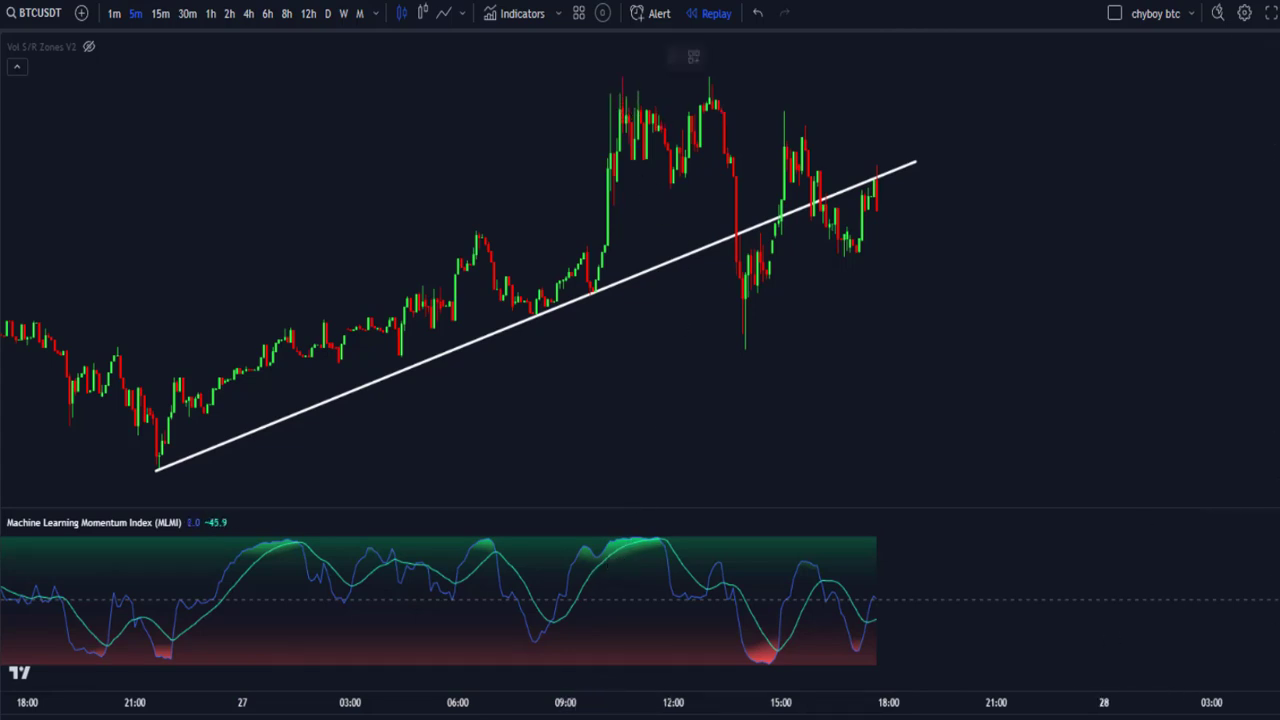
click(607, 90)
click(990, 105)
drag(857, 112, 842, 107)
Draw a thin rectangle from 27 August 11:05 to 21:35 at the broken pullback low beneath the highs, and deselect it
key(alt+shift+r)
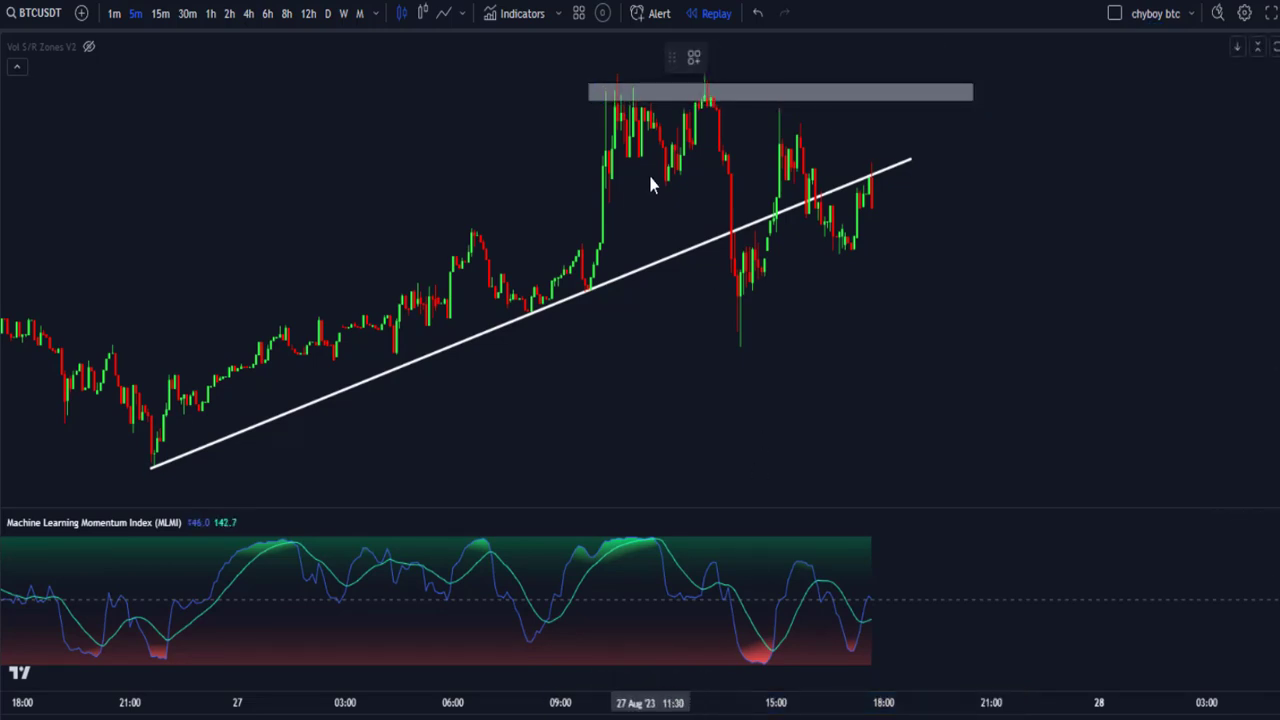
click(636, 184)
click(1013, 190)
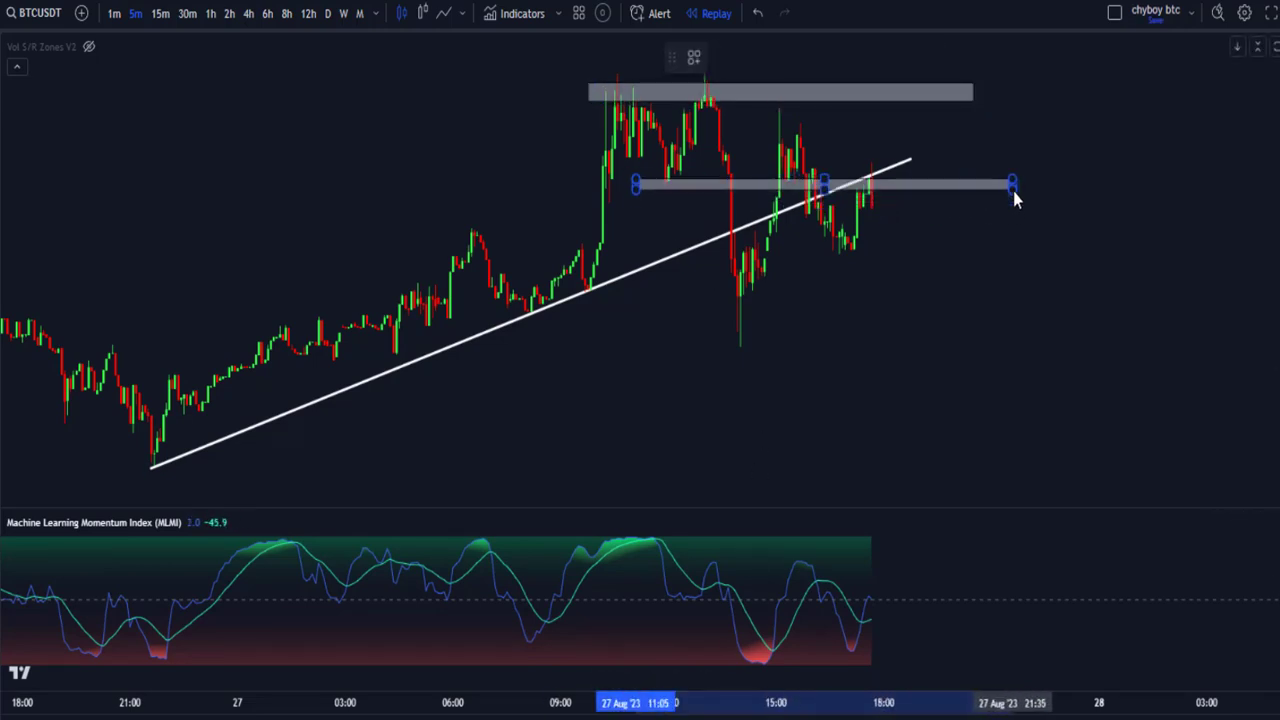
click(928, 237)
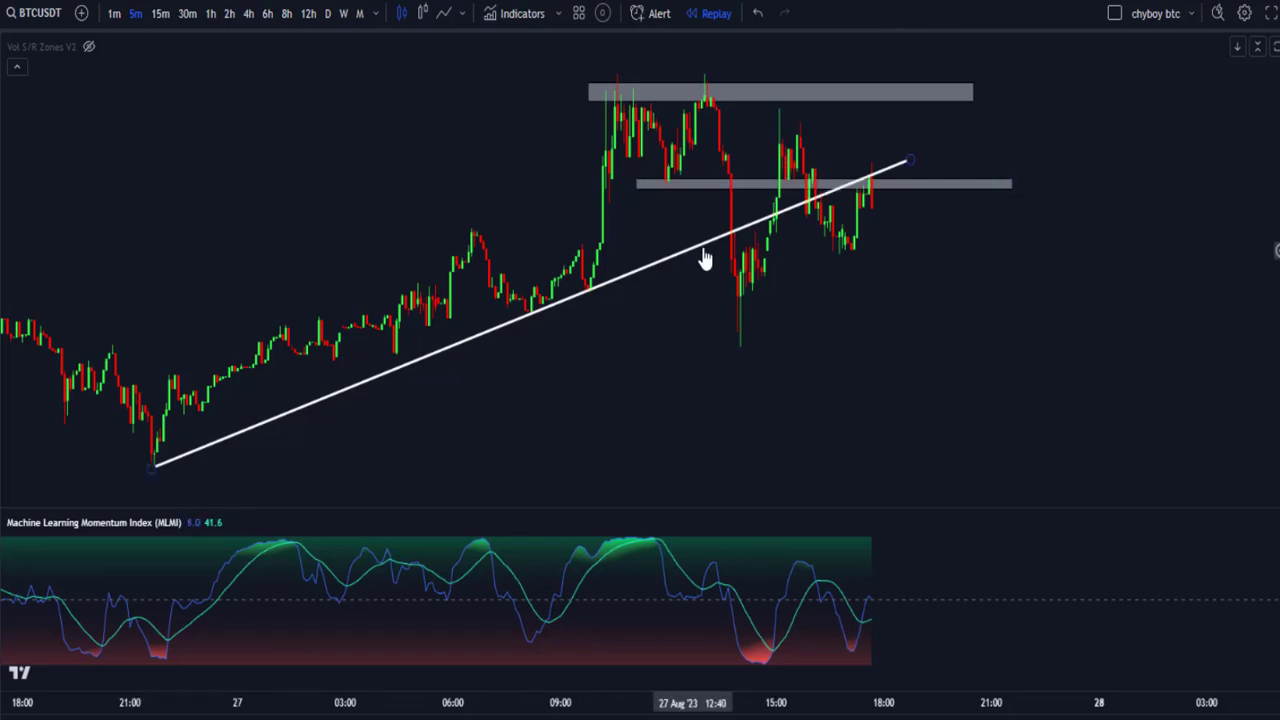
Place a short position at the last candle's retest of the trendline, with a stop distance of 35.0 and a target distance of 83.8
click(868, 211)
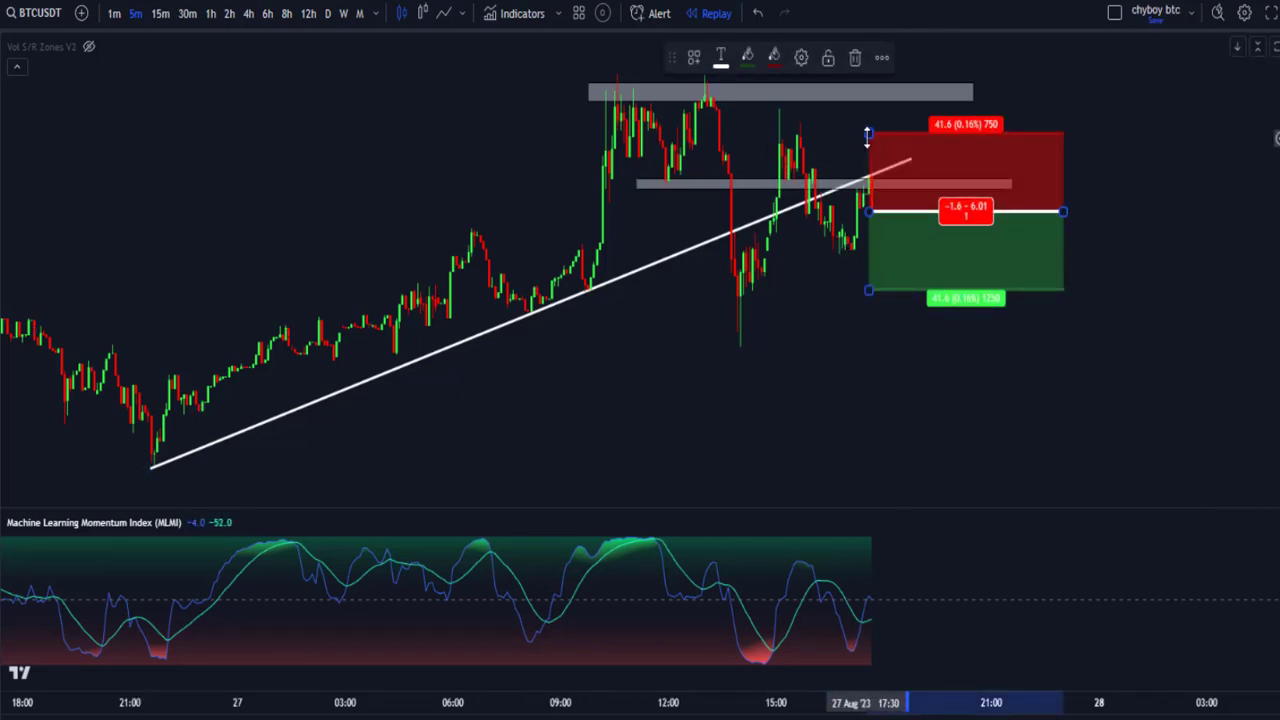
drag(868, 133, 868, 146)
drag(868, 290, 868, 369)
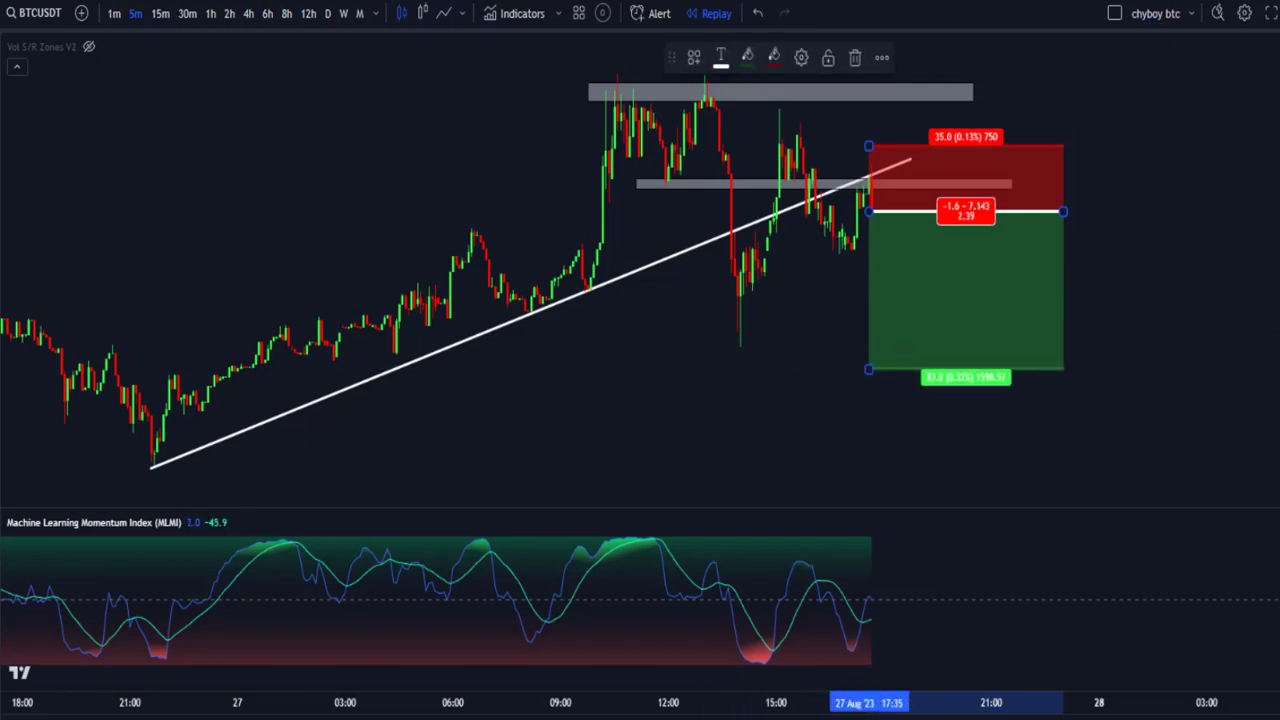
Draw a horizontal ray from the sharp swing low on 27 August, extending across the short position's target area
key(alt+j)
click(738, 347)
drag(766, 382, 718, 432)
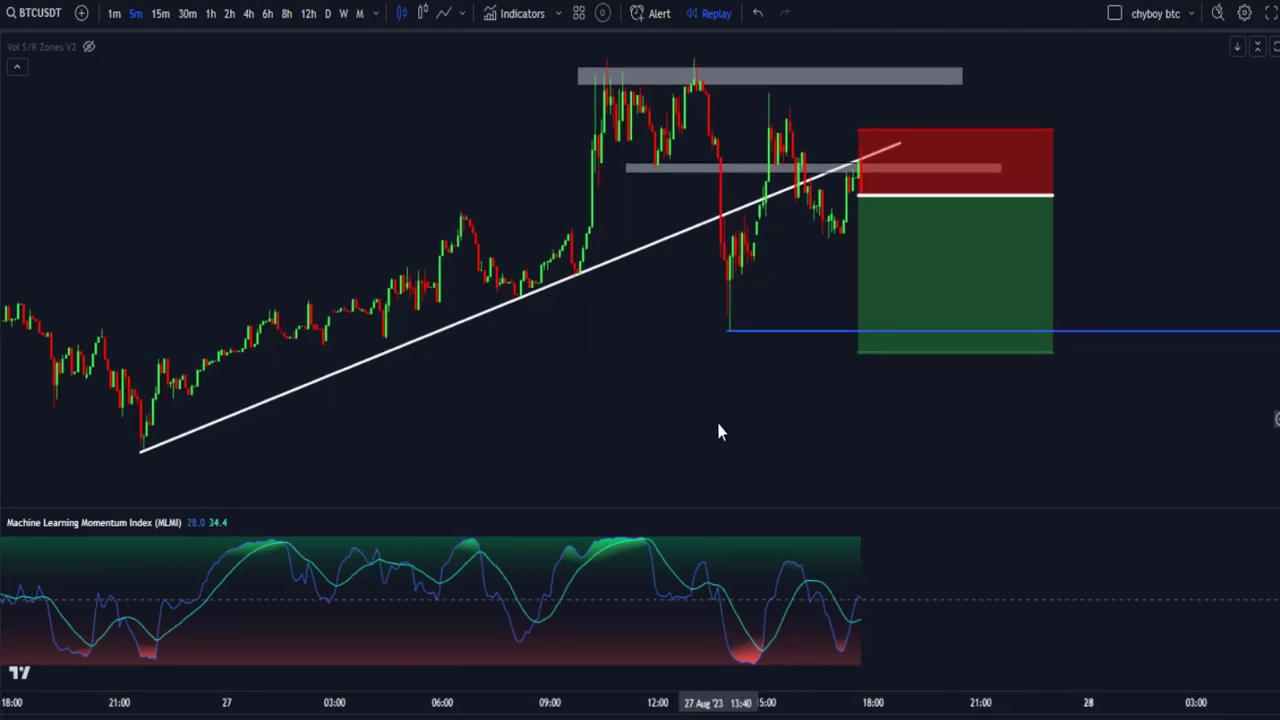
Shift the short position slightly upward in price, deselect it, and continue the bar replay
click(929, 294)
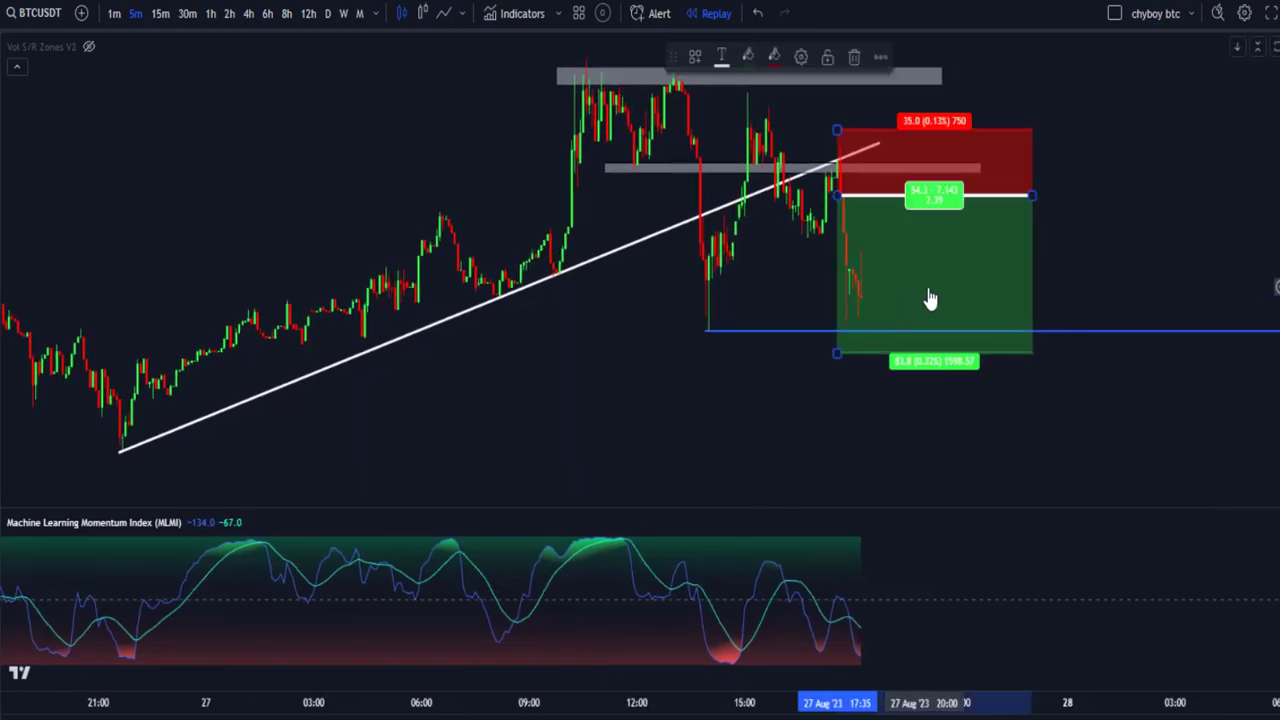
click(743, 437)
key(shift+Down)
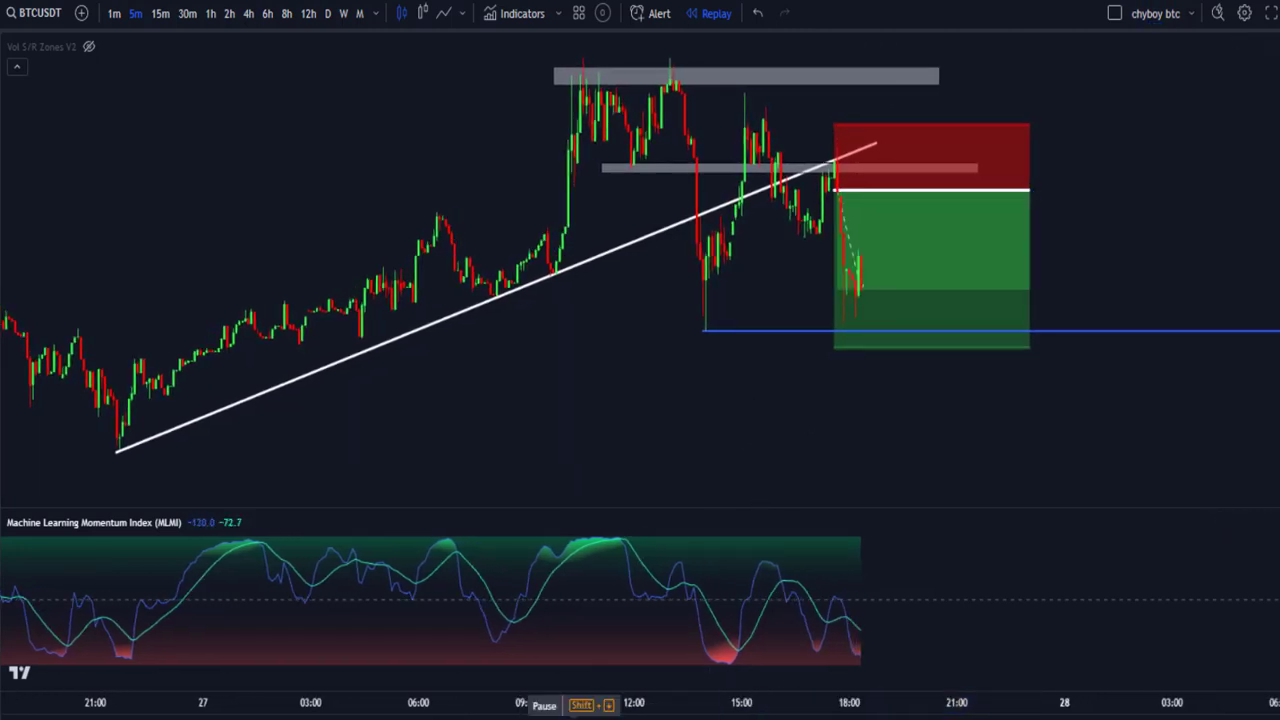